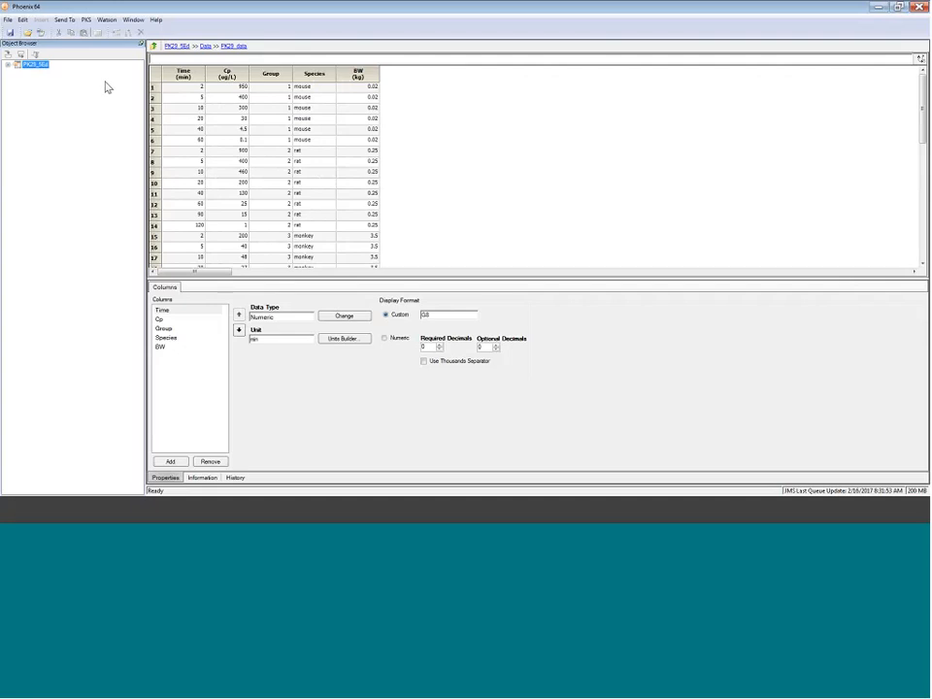
- Expand the PK29_5Ed project and its Workflow, leaving the EDA, Modeling and Dedrick Plots groups collapsed
{"action": "left_click", "coordinate": [8, 65]}
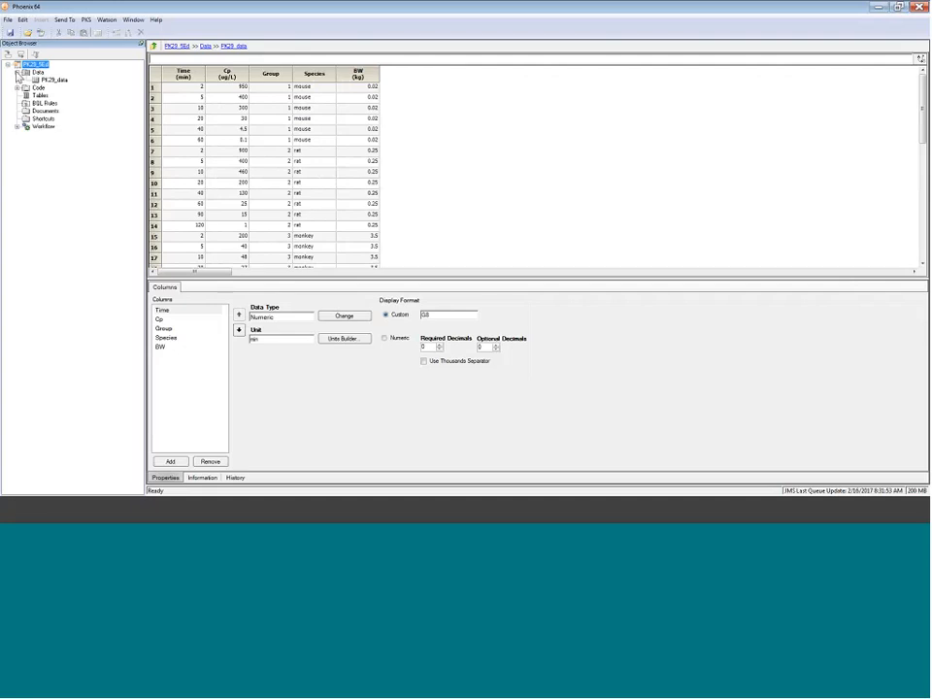
{"action": "left_click", "coordinate": [52, 84]}
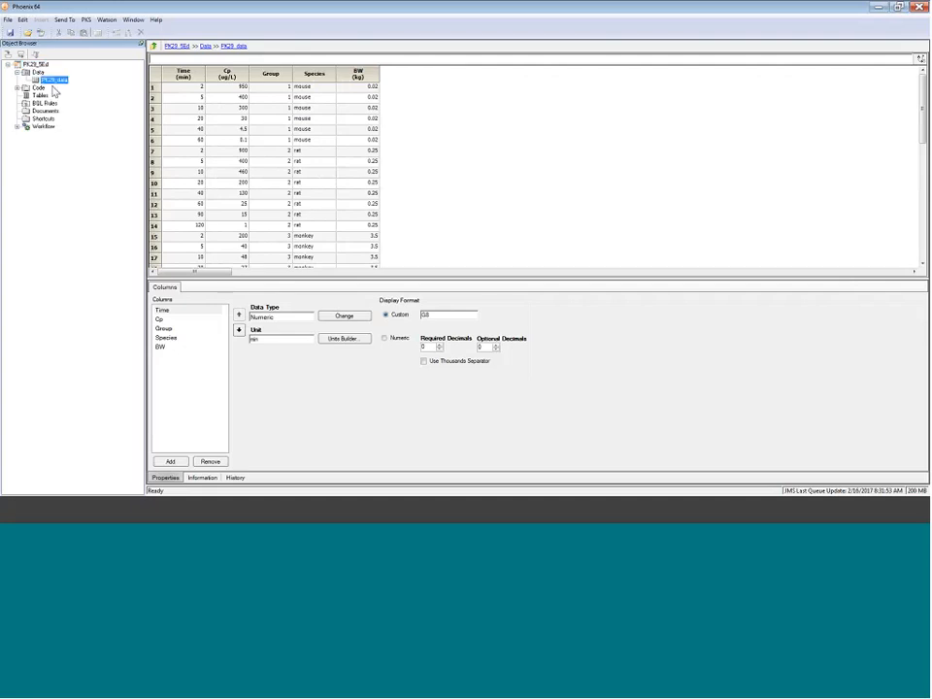
{"action": "left_click", "coordinate": [18, 126]}
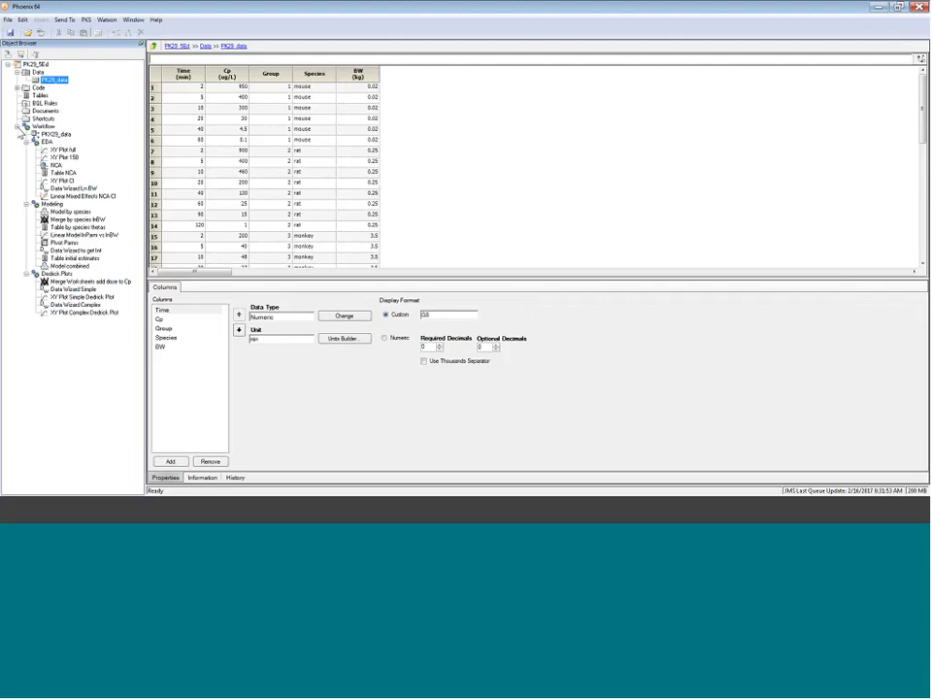
{"action": "left_click", "coordinate": [28, 142]}
{"action": "left_click", "coordinate": [27, 149]}
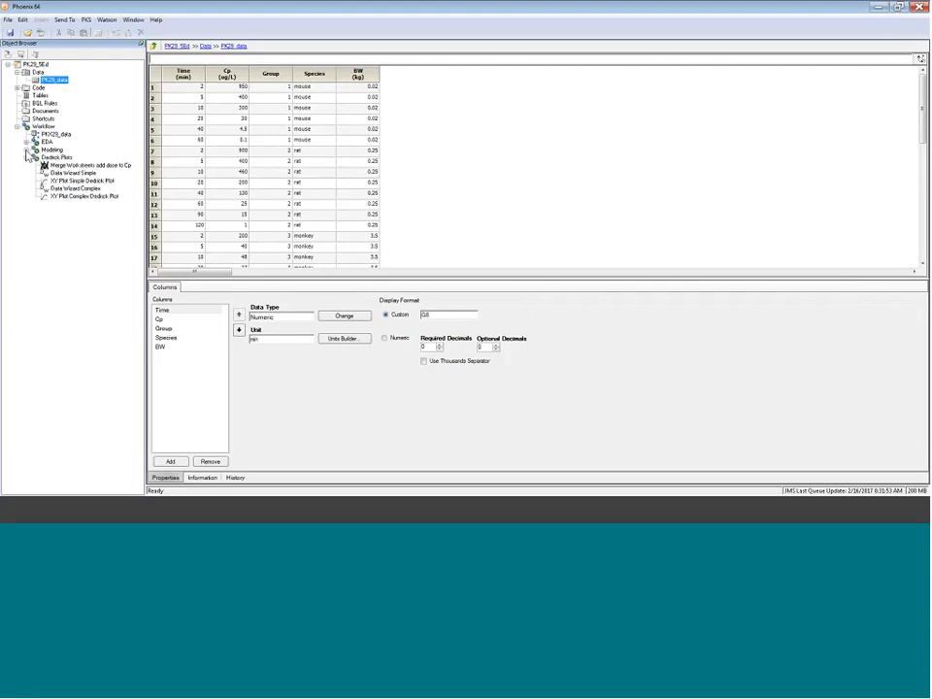
{"action": "left_click", "coordinate": [26, 157]}
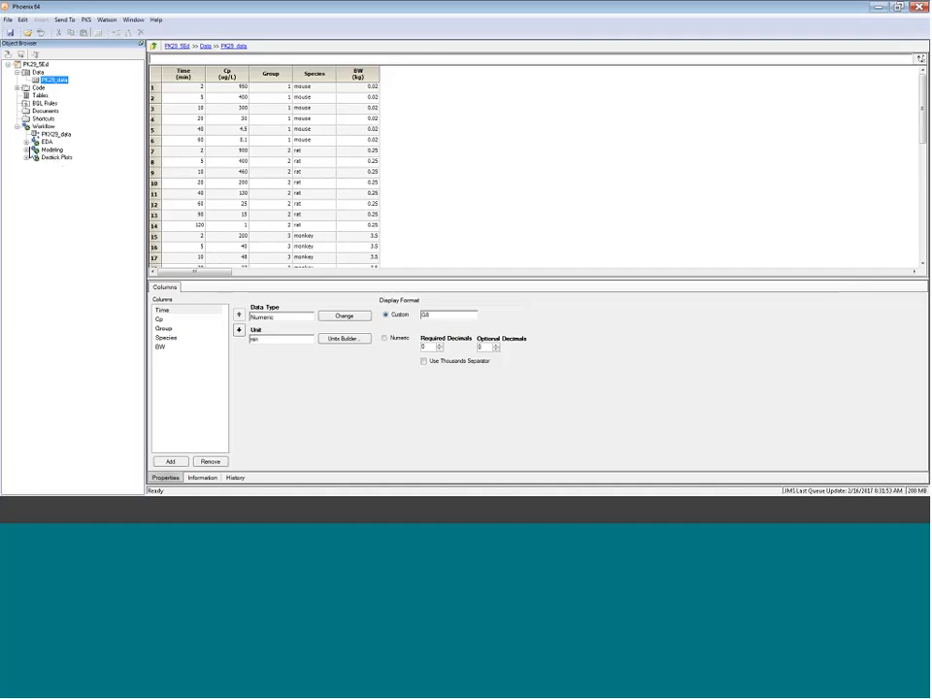
- View the EDA group's XY Plot full and XY Plot 150 graphs, including the X axis range settings of XY Plot 150
{"action": "left_click", "coordinate": [26, 142]}
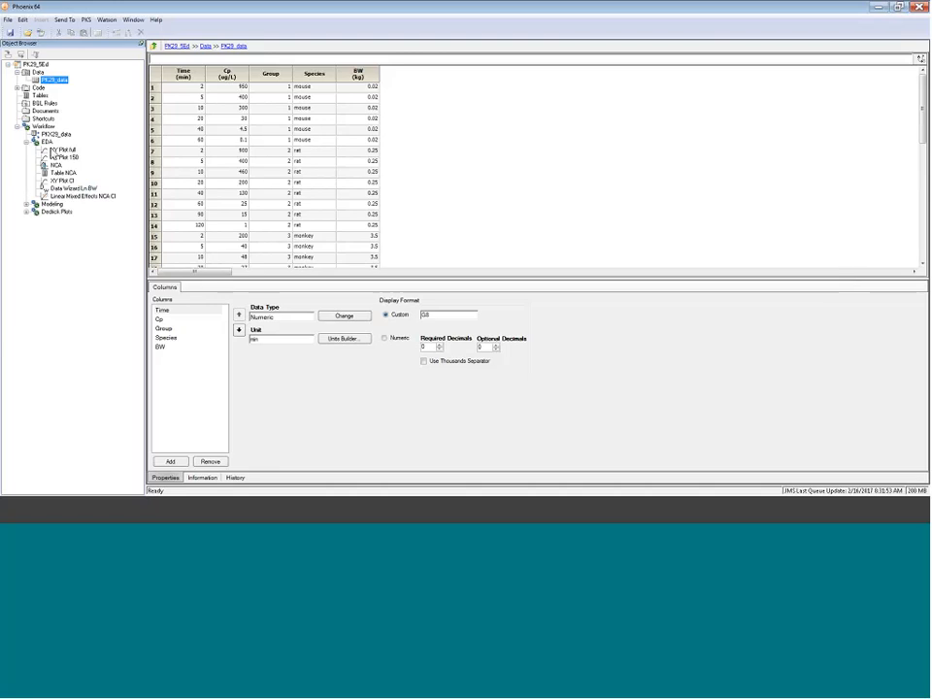
{"action": "left_click", "coordinate": [62, 150]}
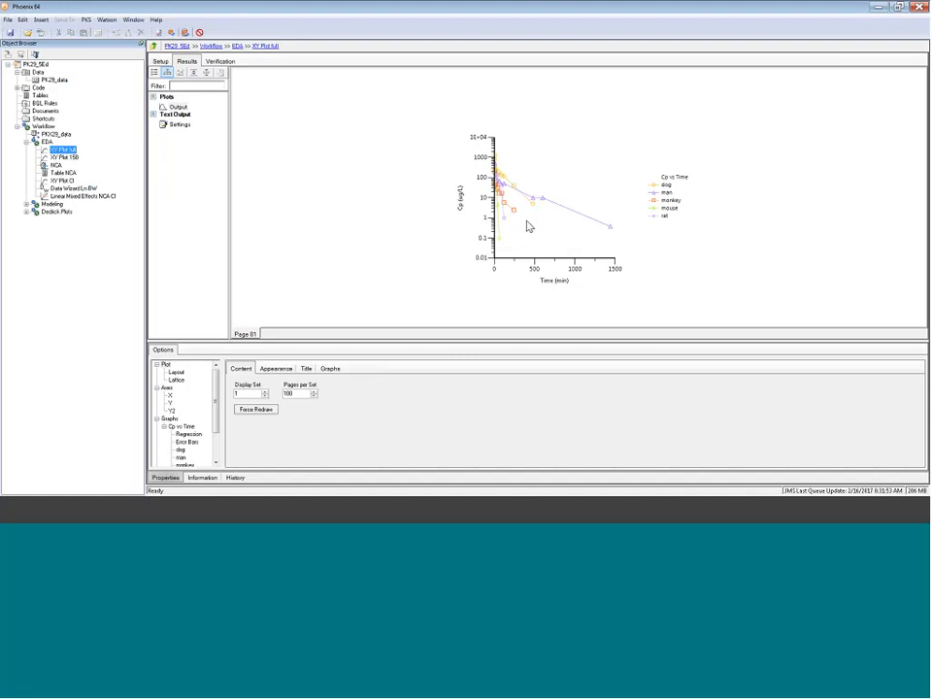
{"action": "left_click", "coordinate": [65, 157]}
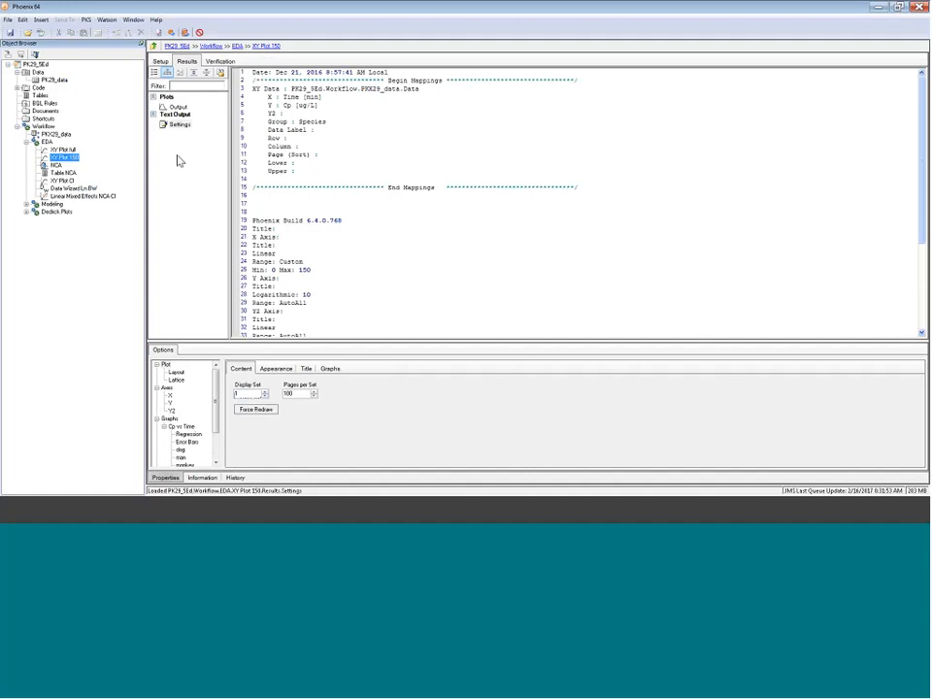
{"action": "left_click", "coordinate": [178, 106]}
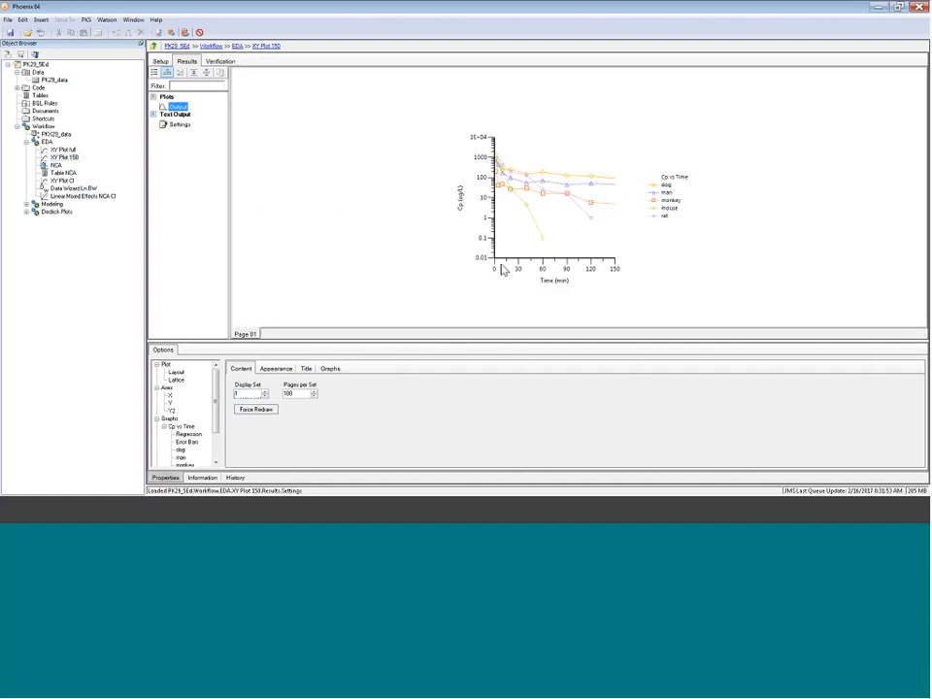
{"action": "left_click", "coordinate": [171, 396]}
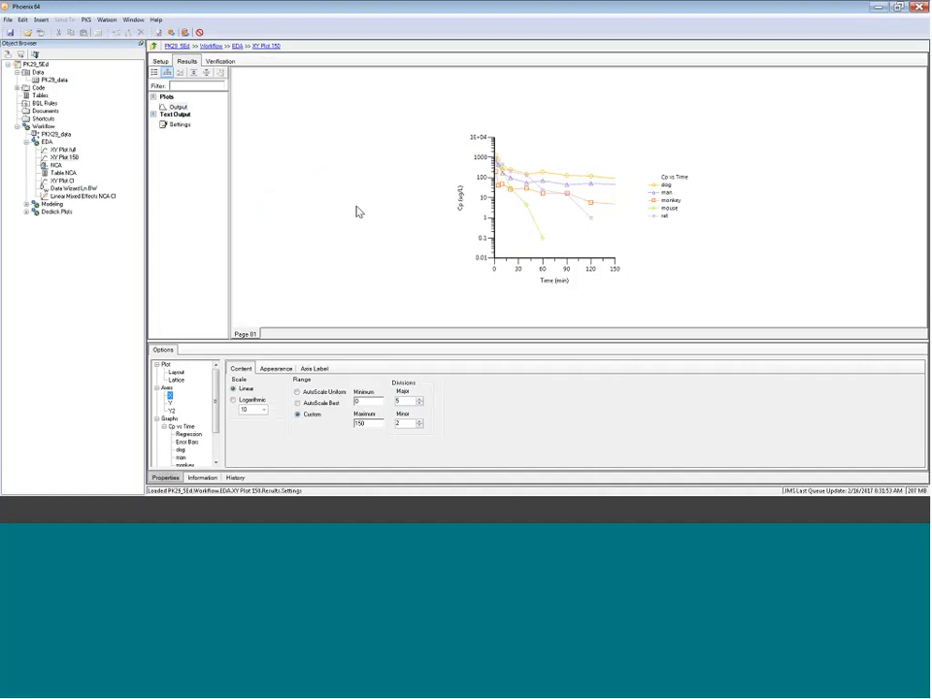
- Review the NCA object's main data mappings and look through all columns of its final parameters results
{"action": "left_click", "coordinate": [55, 166]}
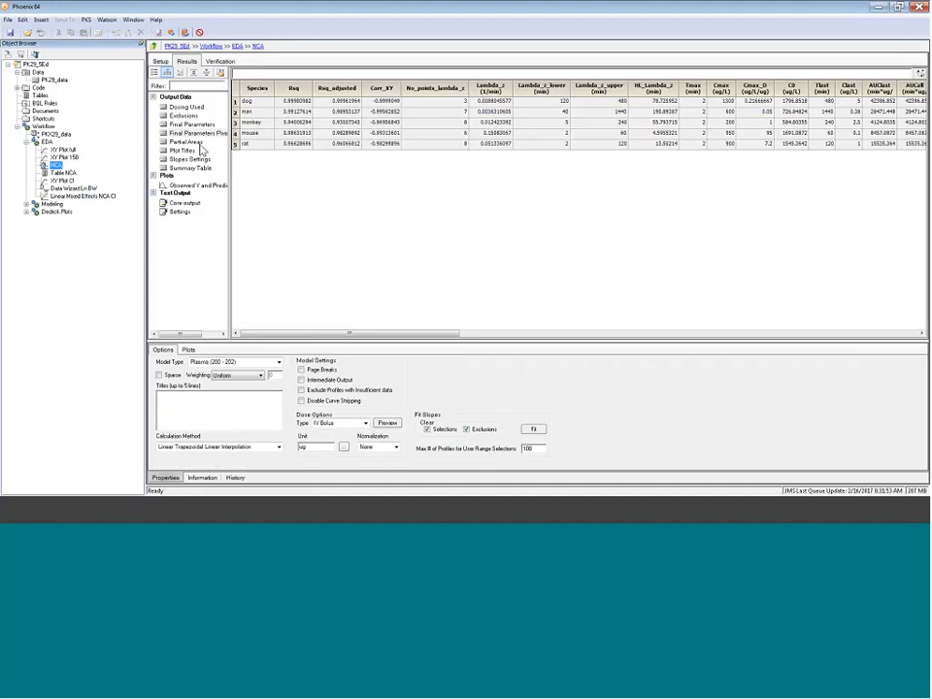
{"action": "left_click", "coordinate": [160, 61]}
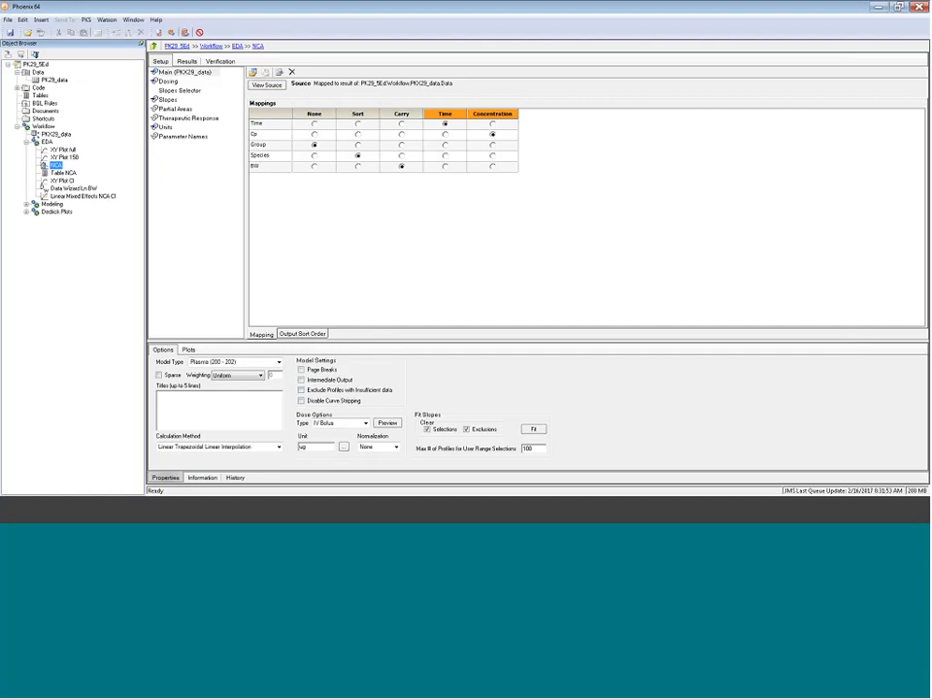
{"action": "left_click", "coordinate": [186, 64]}
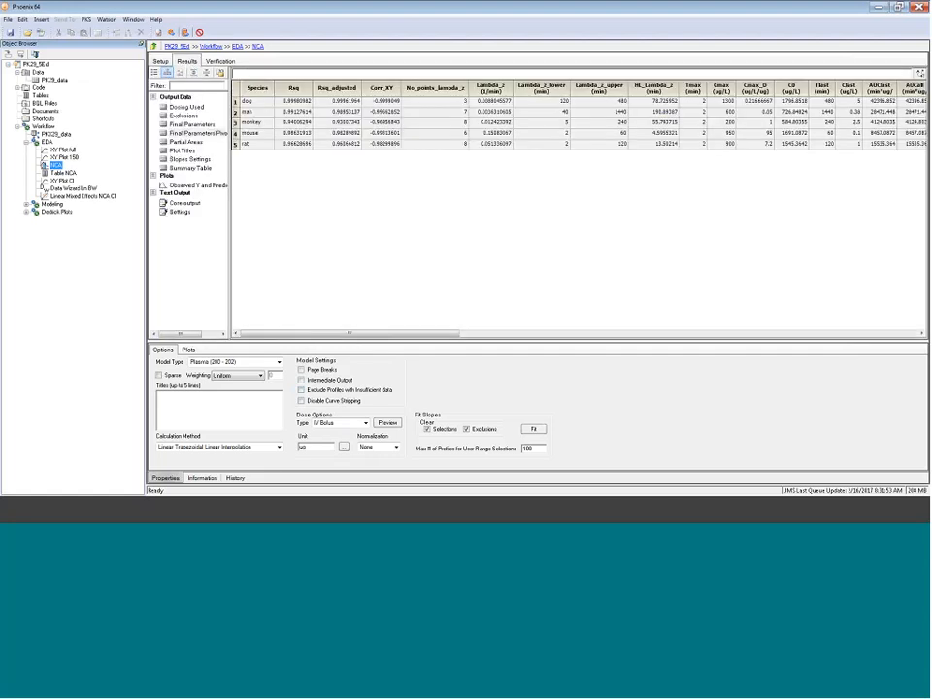
{"action": "left_click_drag", "start_coordinate": [285, 335], "coordinate": [748, 336]}
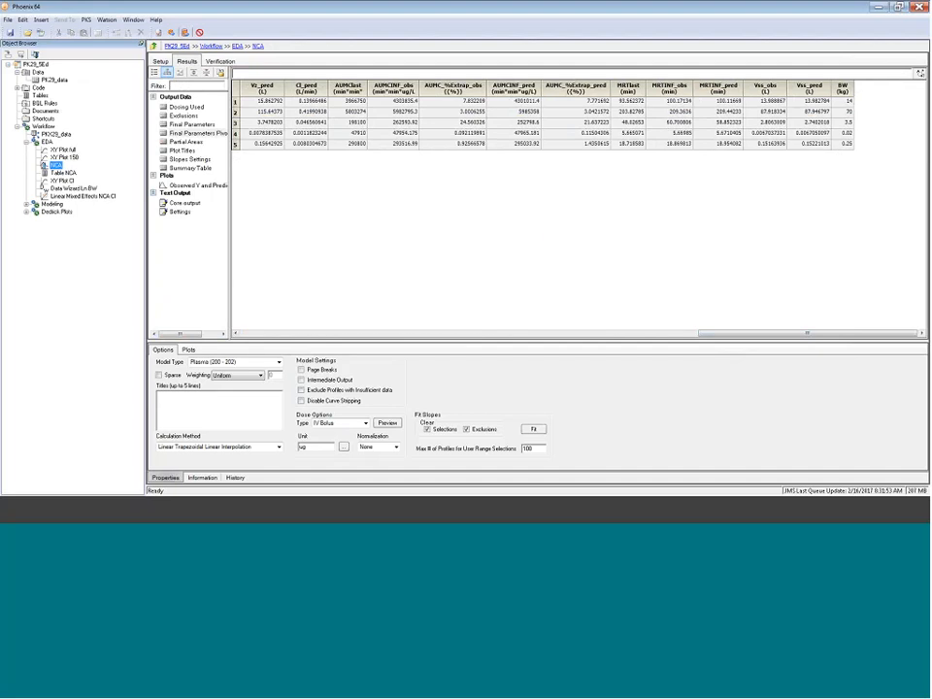
{"action": "left_click_drag", "start_coordinate": [701, 335], "coordinate": [245, 330]}
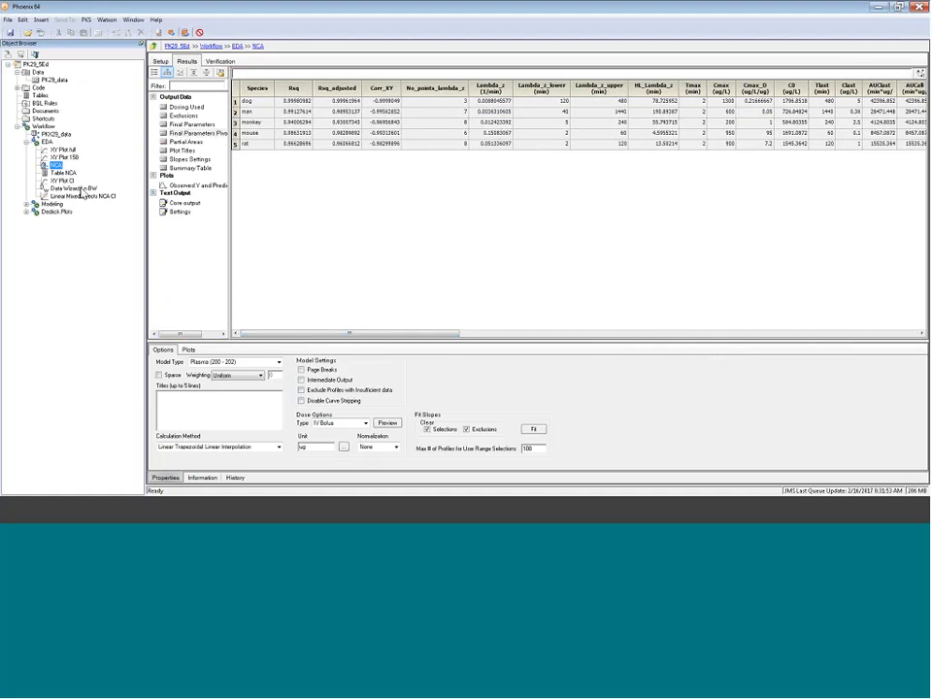
- View the Table NCA result table of clearance and volume by species and the XY Plot Cl graph
{"action": "left_click", "coordinate": [68, 174]}
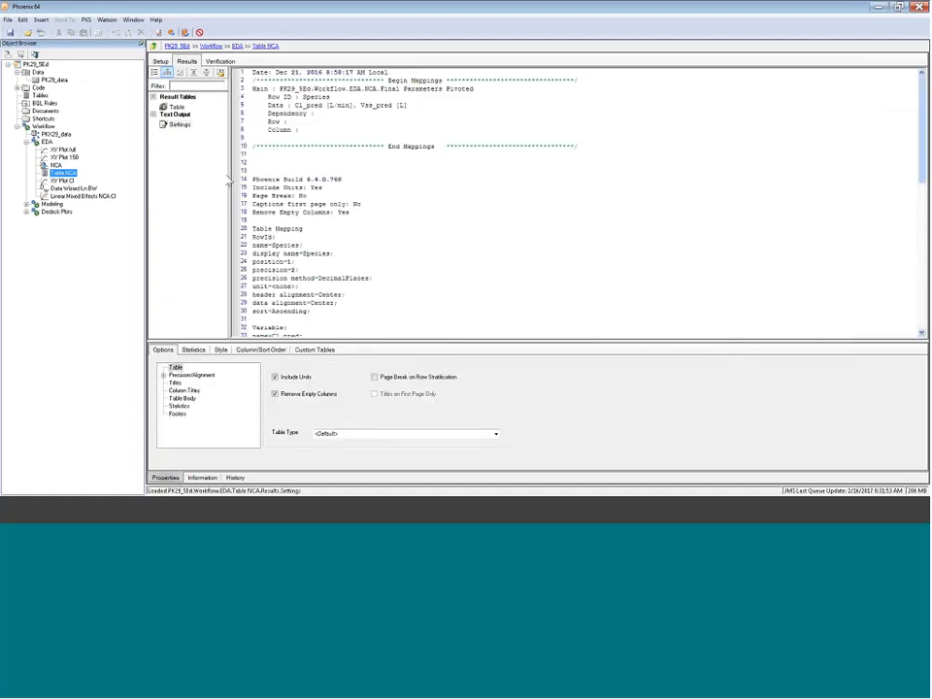
{"action": "left_click", "coordinate": [179, 124]}
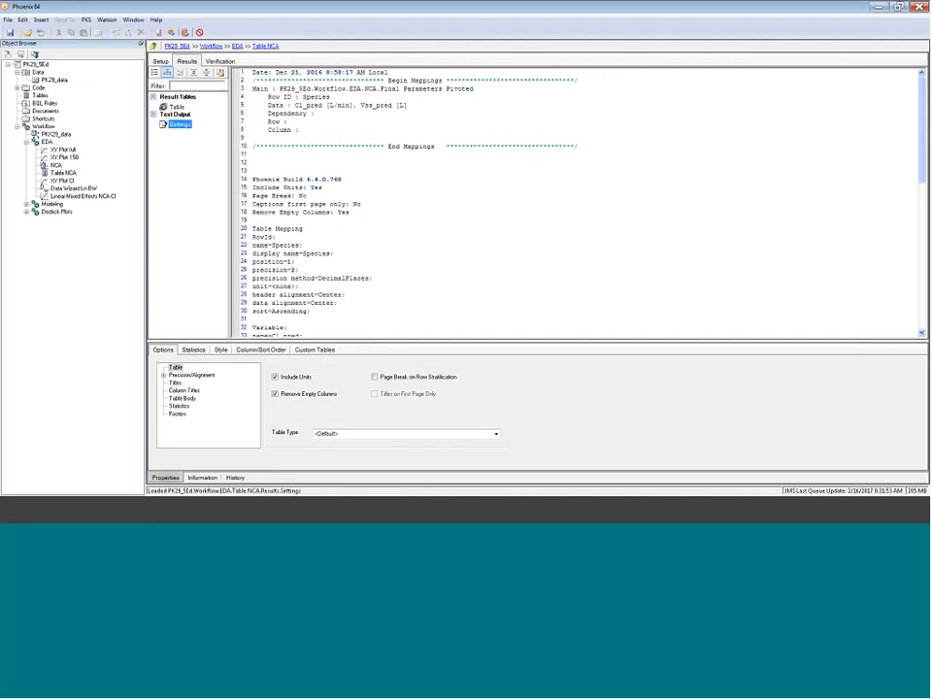
{"action": "left_click", "coordinate": [177, 107]}
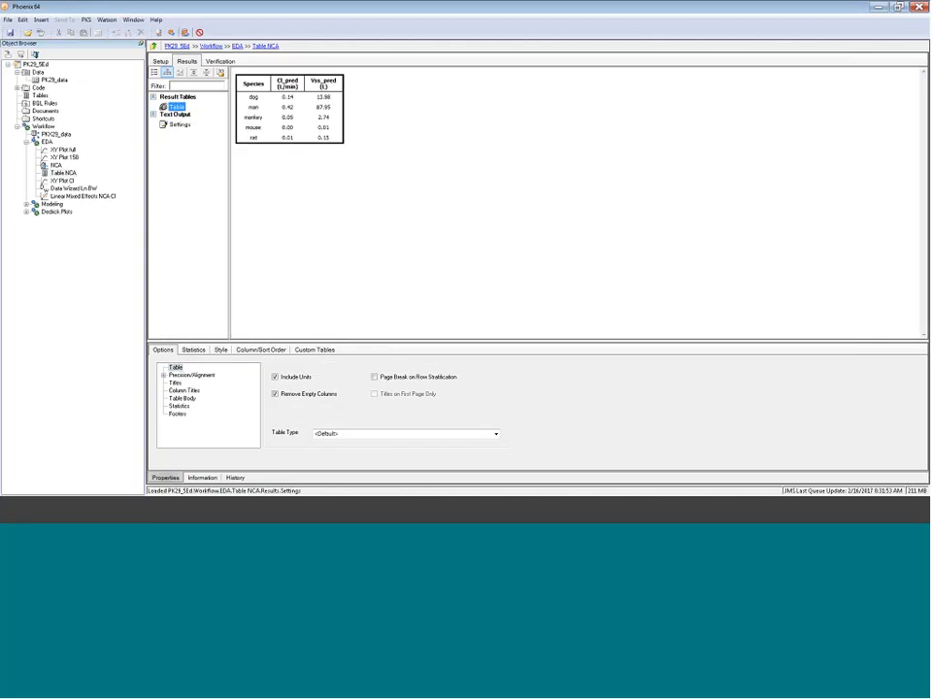
{"action": "left_click", "coordinate": [62, 181]}
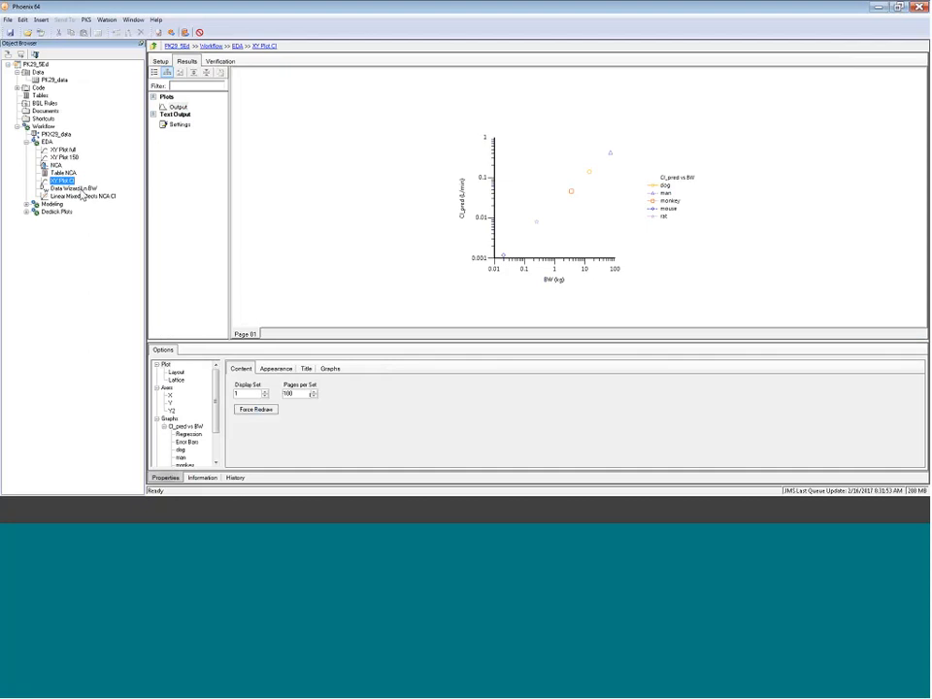
- Inspect the Data Wizard Ln BW setup summary and the mappings and options of its Step 1 Transformation
{"action": "key", "text": "Down"}
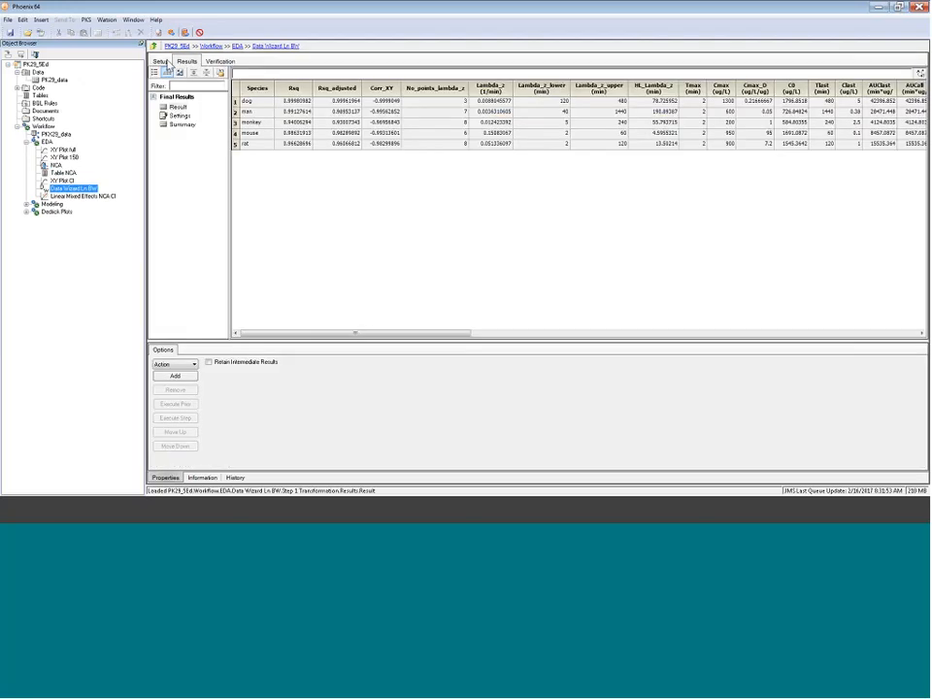
{"action": "left_click", "coordinate": [163, 62]}
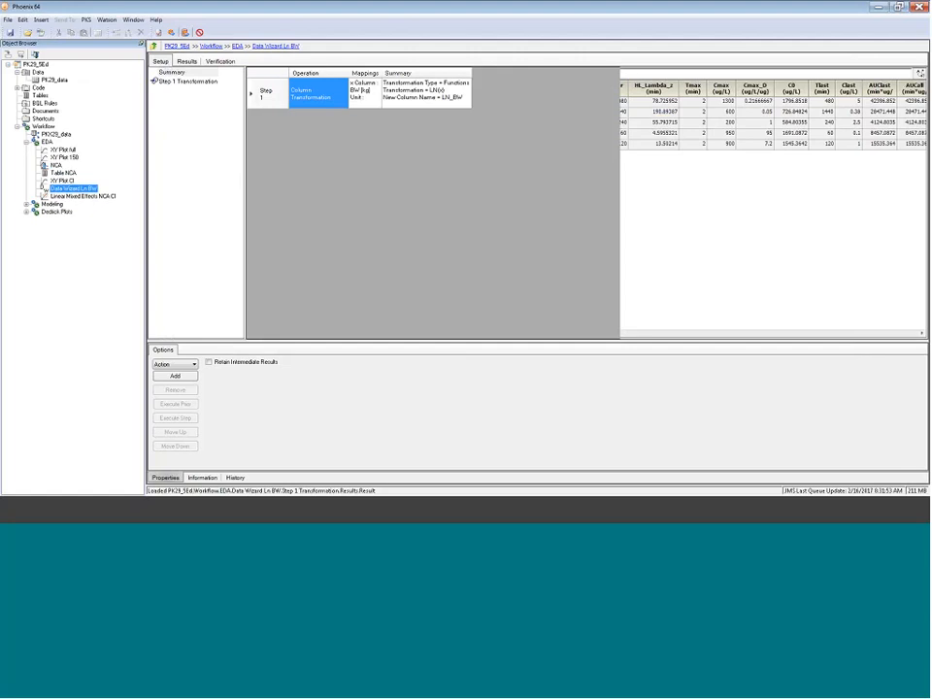
{"action": "left_click", "coordinate": [263, 93]}
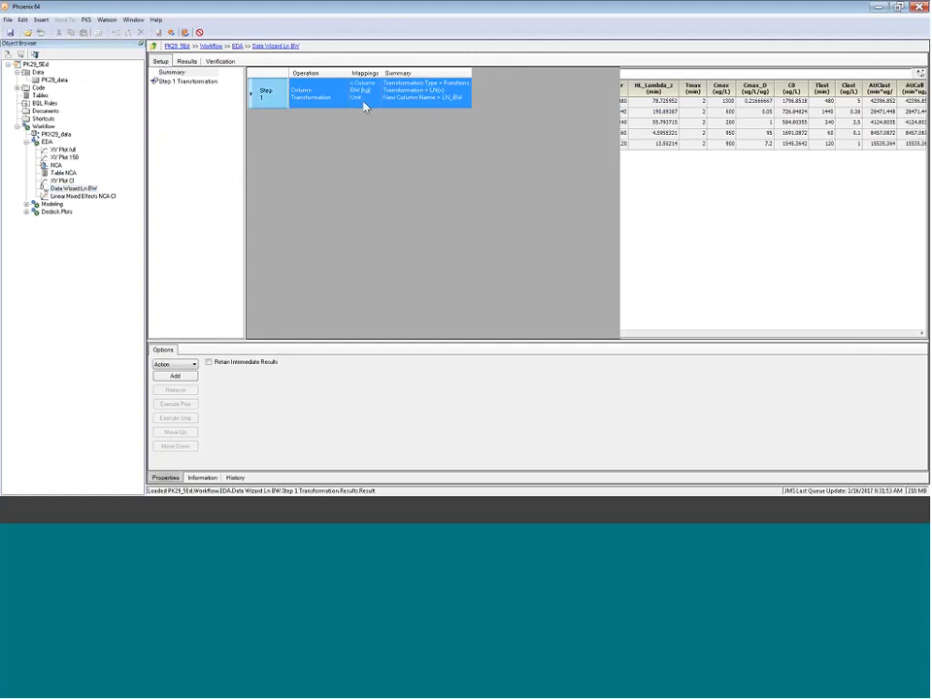
{"action": "left_click", "coordinate": [181, 83]}
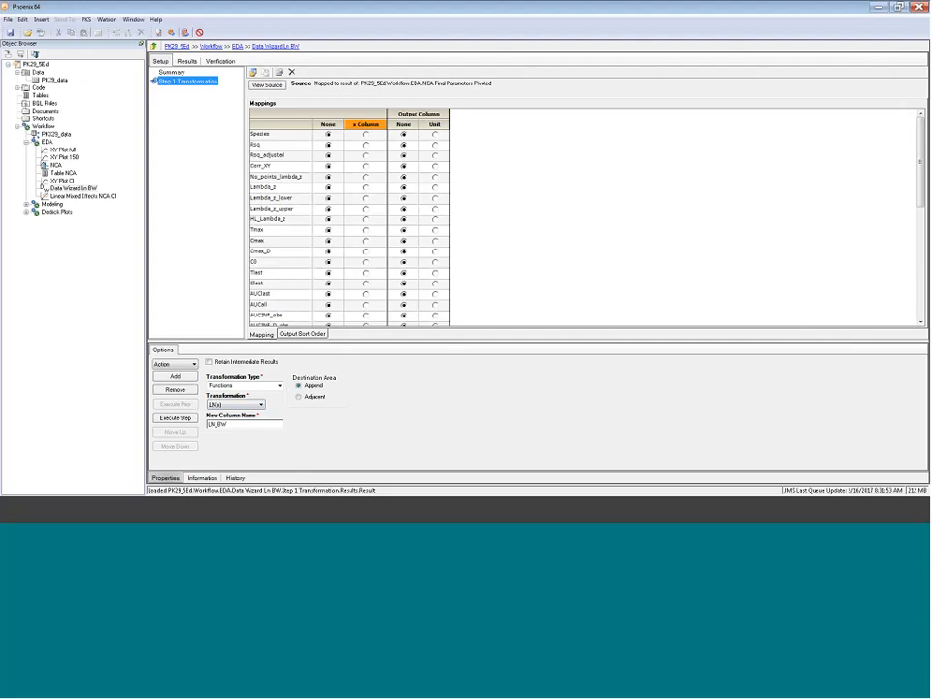
- Show the setup of Linear Mixed Effects NCA Cl and enlarge the area with its fixed effects options
{"action": "left_click", "coordinate": [93, 198]}
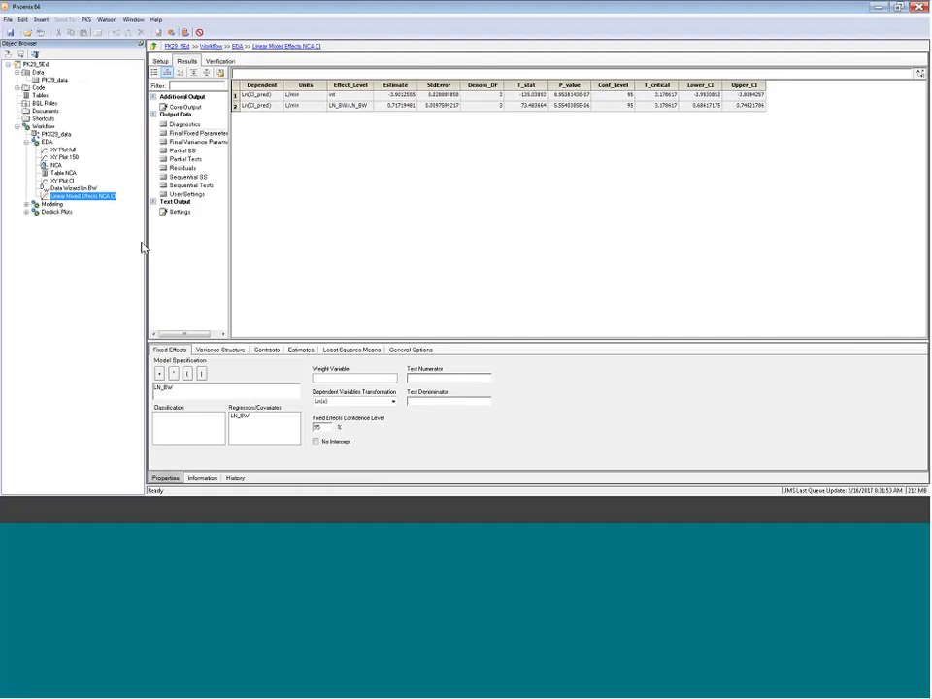
{"action": "left_click", "coordinate": [160, 61]}
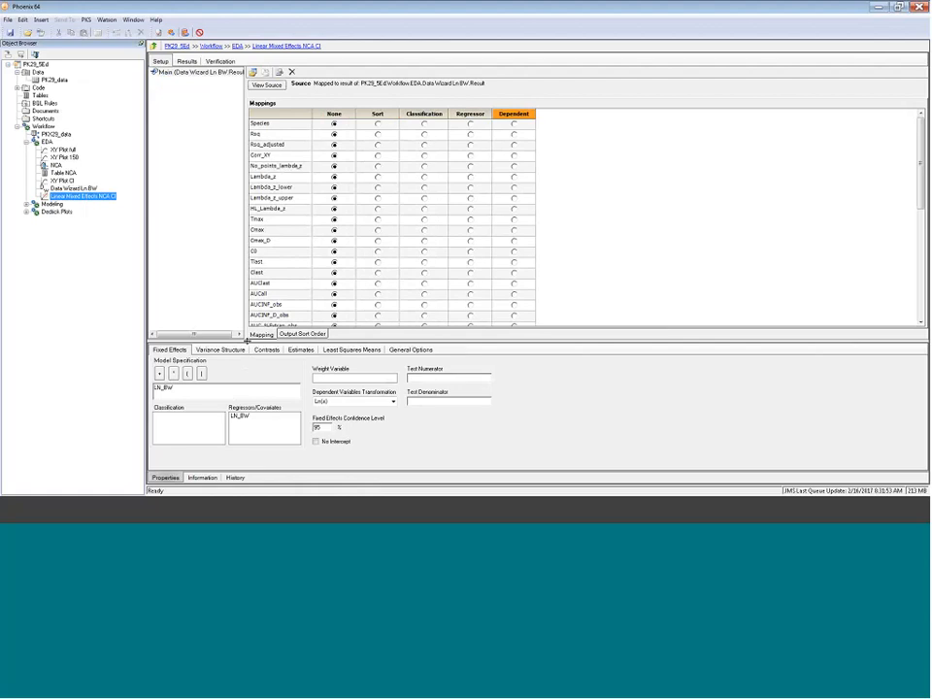
{"action": "left_click_drag", "start_coordinate": [246, 341], "coordinate": [198, 296]}
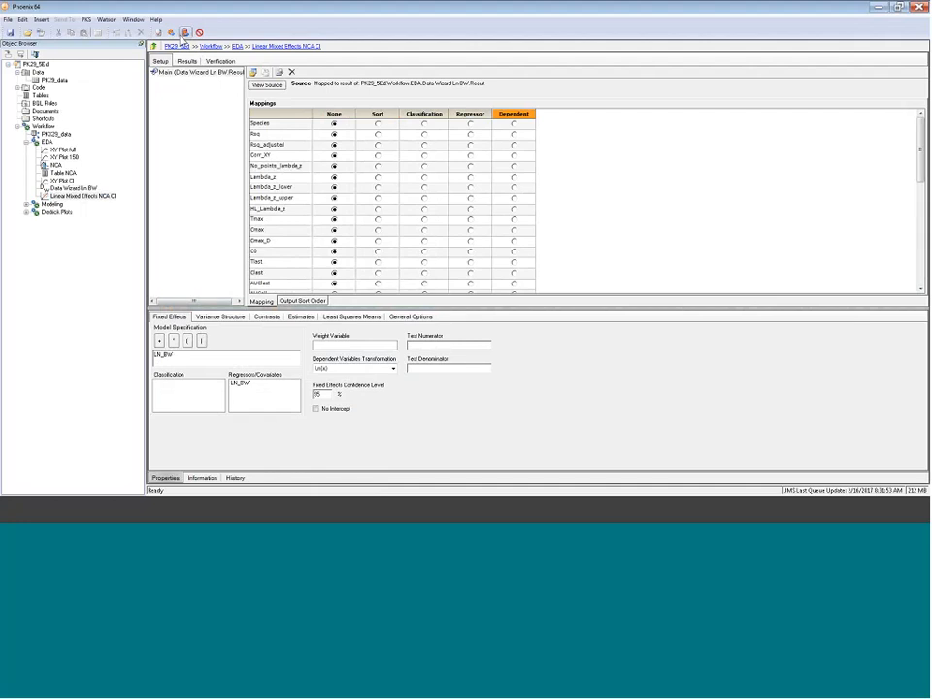
- Execute Linear Mixed Effects NCA Cl and inspect the intercept and LN_BW estimates in its results
{"action": "left_click", "coordinate": [172, 32]}
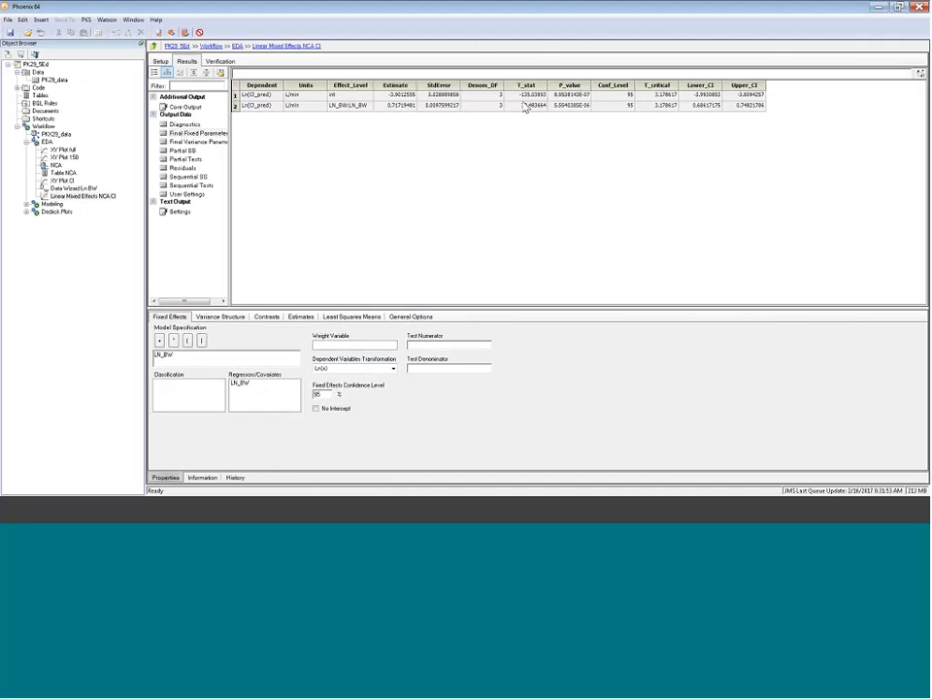
{"action": "left_click", "coordinate": [389, 95]}
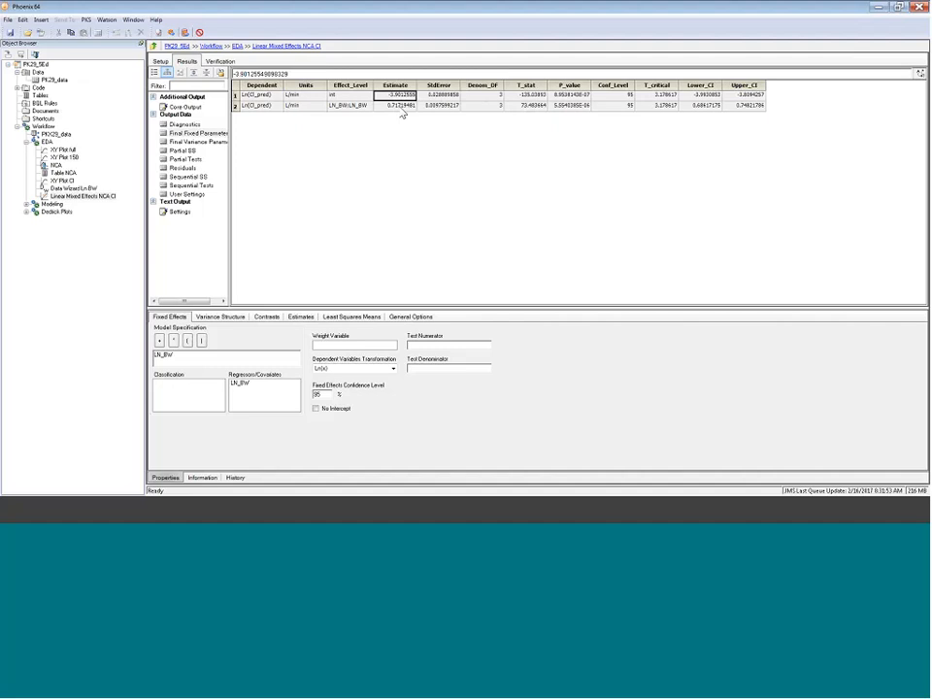
{"action": "left_click", "coordinate": [398, 105]}
- Open the setup of Model by species in the Modeling group and examine its structure options and the Species sort mapping
{"action": "left_click", "coordinate": [26, 142]}
{"action": "left_click", "coordinate": [26, 149]}
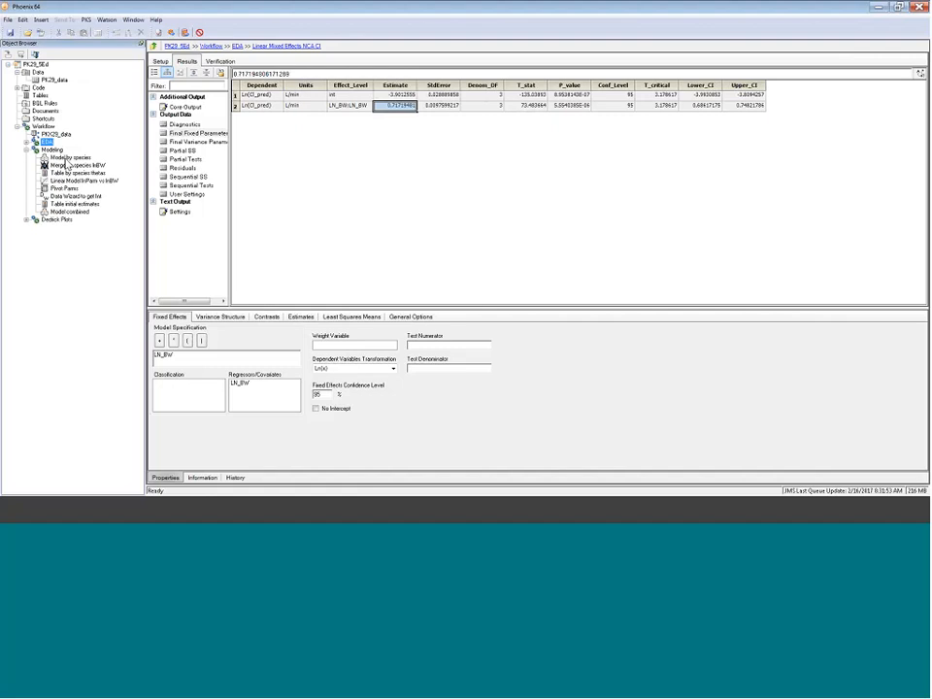
{"action": "left_click", "coordinate": [70, 157]}
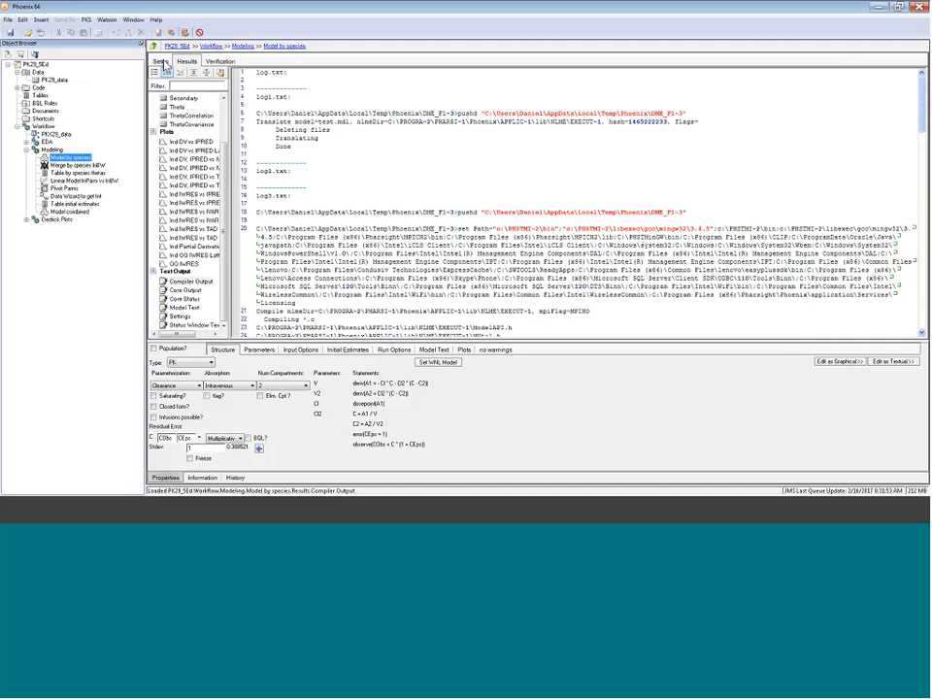
{"action": "left_click", "coordinate": [162, 62]}
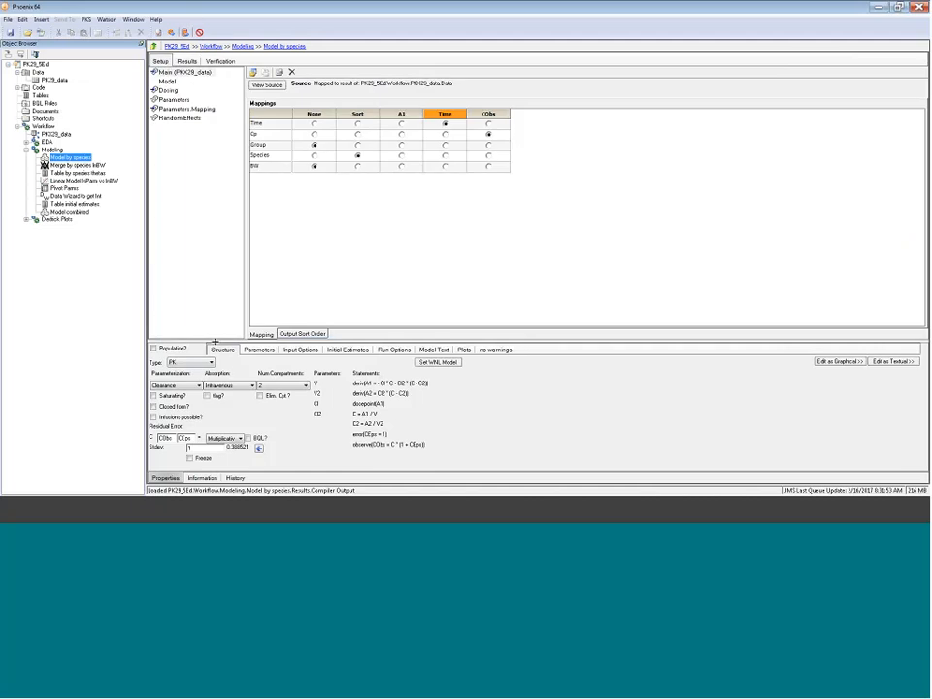
{"action": "left_click_drag", "start_coordinate": [213, 339], "coordinate": [213, 311]}
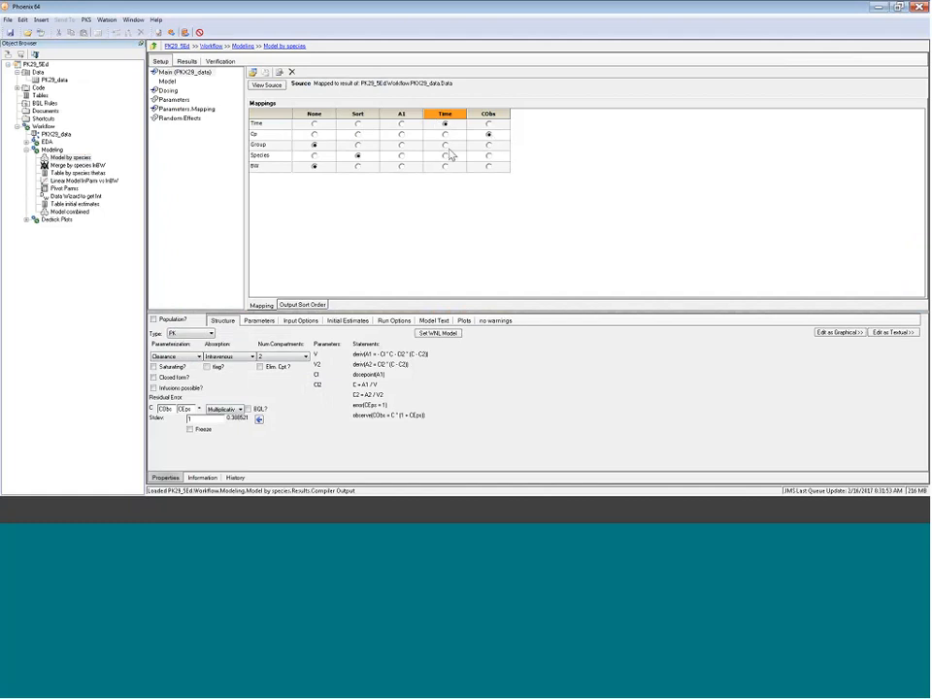
{"action": "left_click", "coordinate": [357, 156]}
- Check the initial fixed effects values of Model by species and execute the model
{"action": "left_click", "coordinate": [348, 320]}
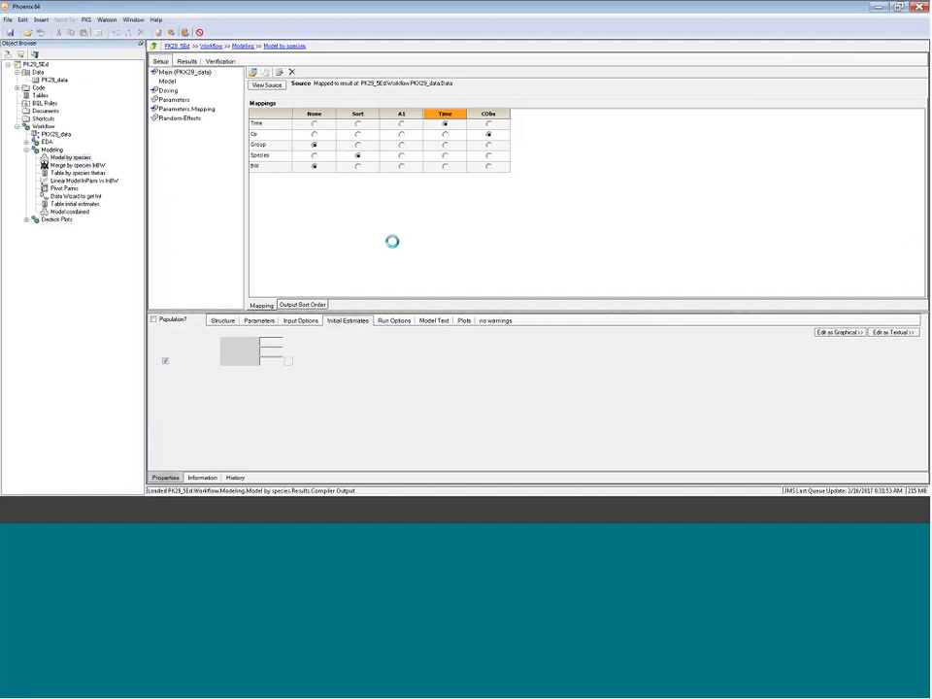
{"action": "left_click", "coordinate": [259, 321]}
{"action": "left_click", "coordinate": [244, 335]}
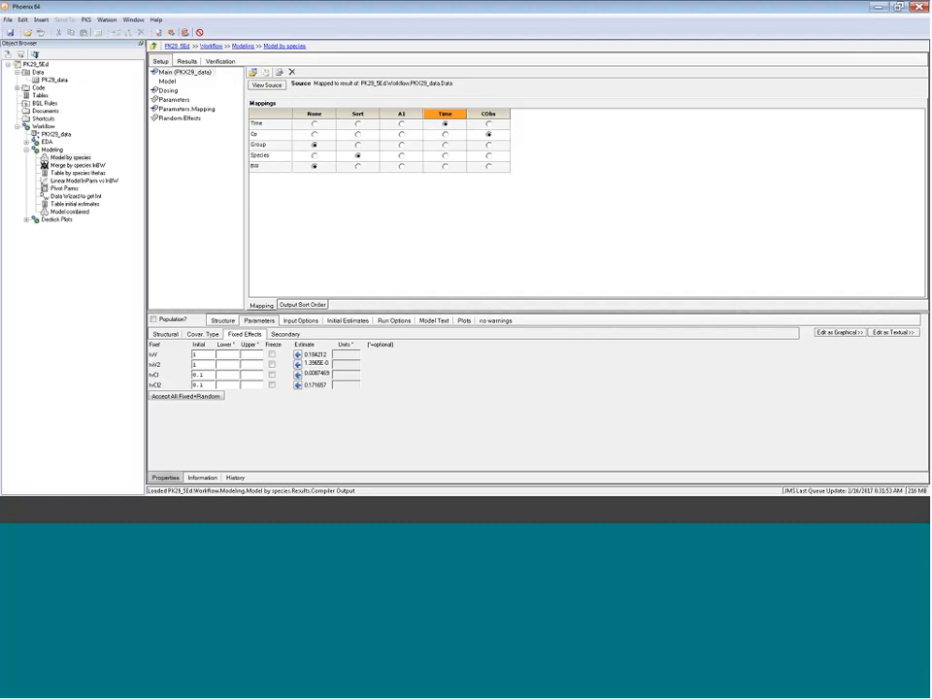
{"action": "left_click", "coordinate": [171, 33]}
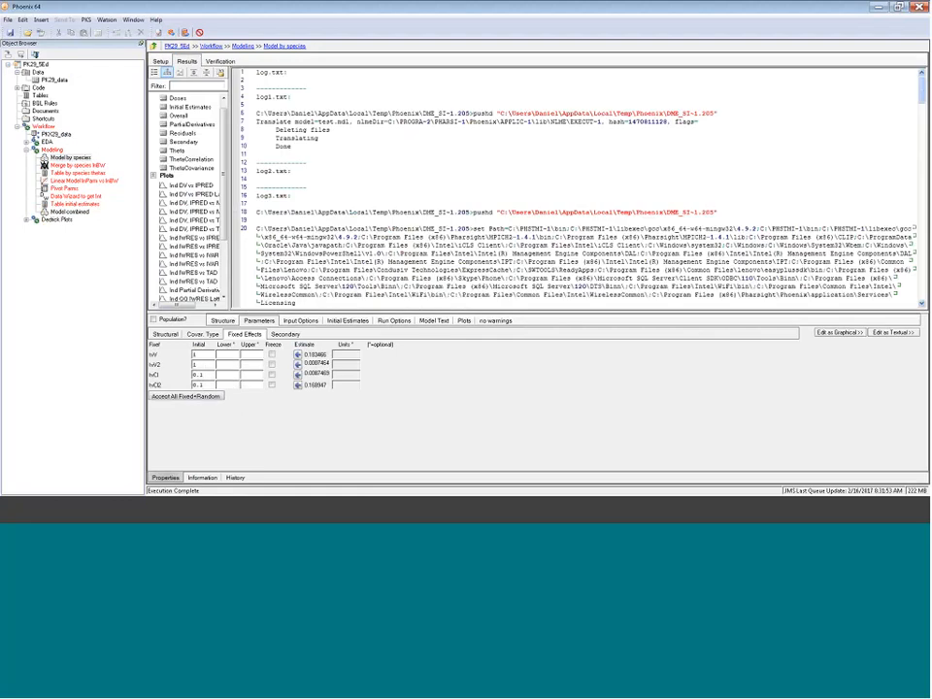
- Check the Theta estimates of Model by species, and execute the downstream Merge by species lnBW and Table by species thetas
{"action": "left_click", "coordinate": [177, 151]}
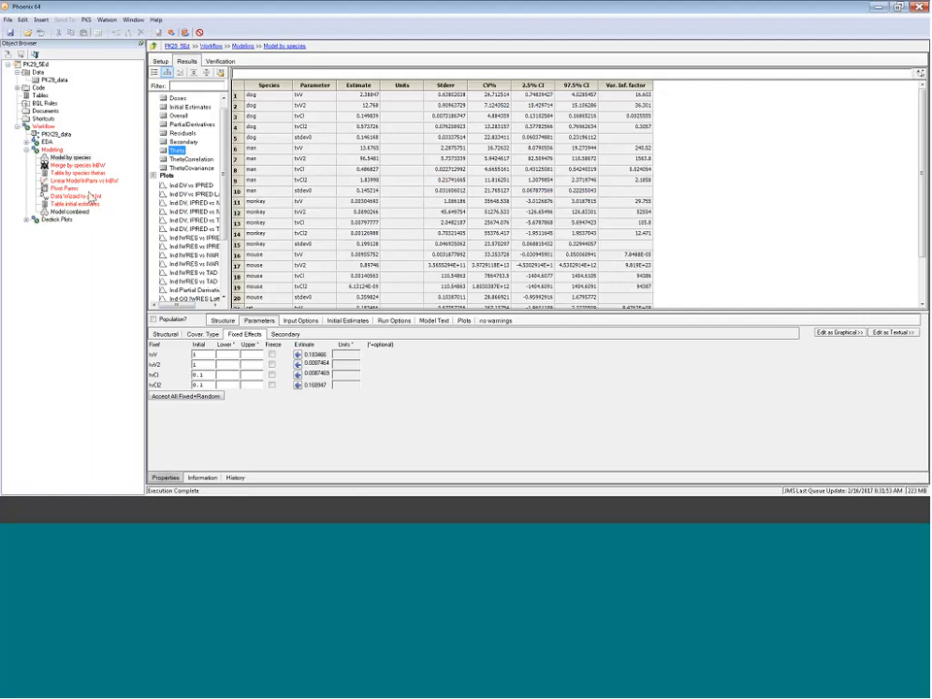
{"action": "left_click", "coordinate": [80, 166]}
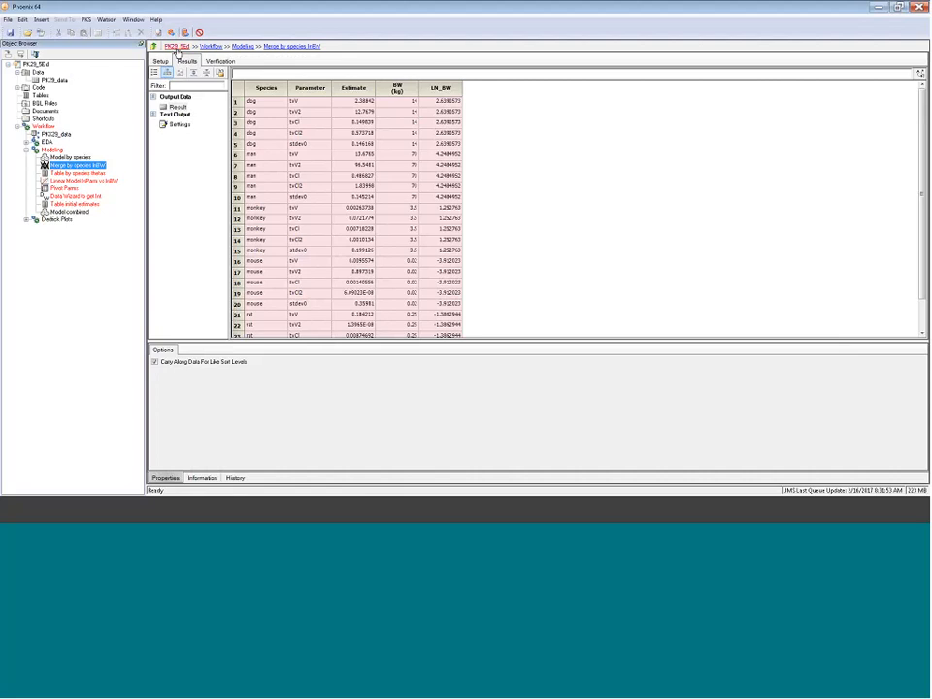
{"action": "left_click", "coordinate": [172, 34]}
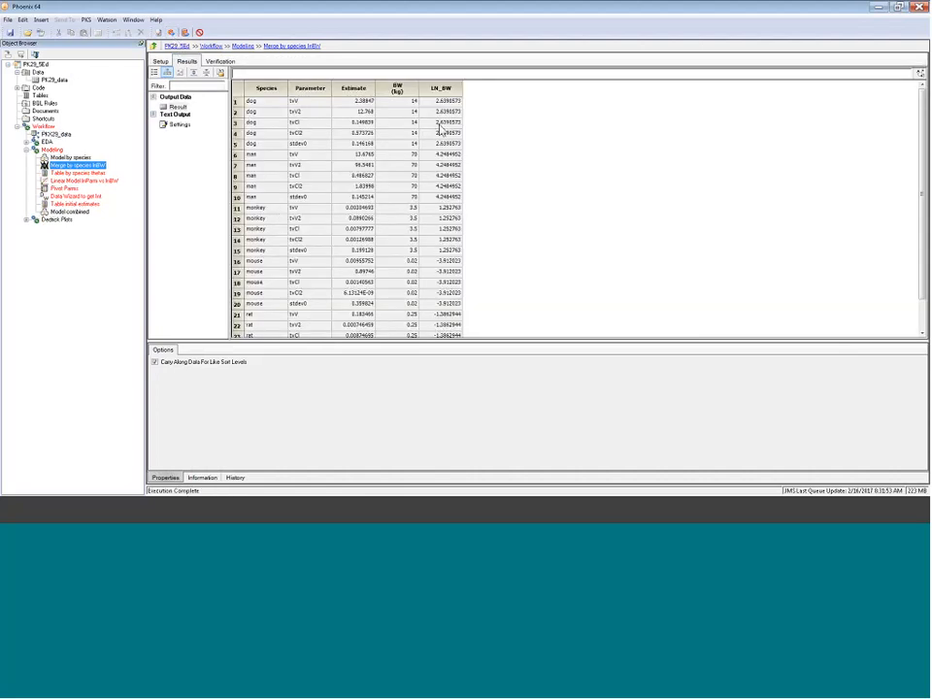
{"action": "left_click", "coordinate": [80, 173]}
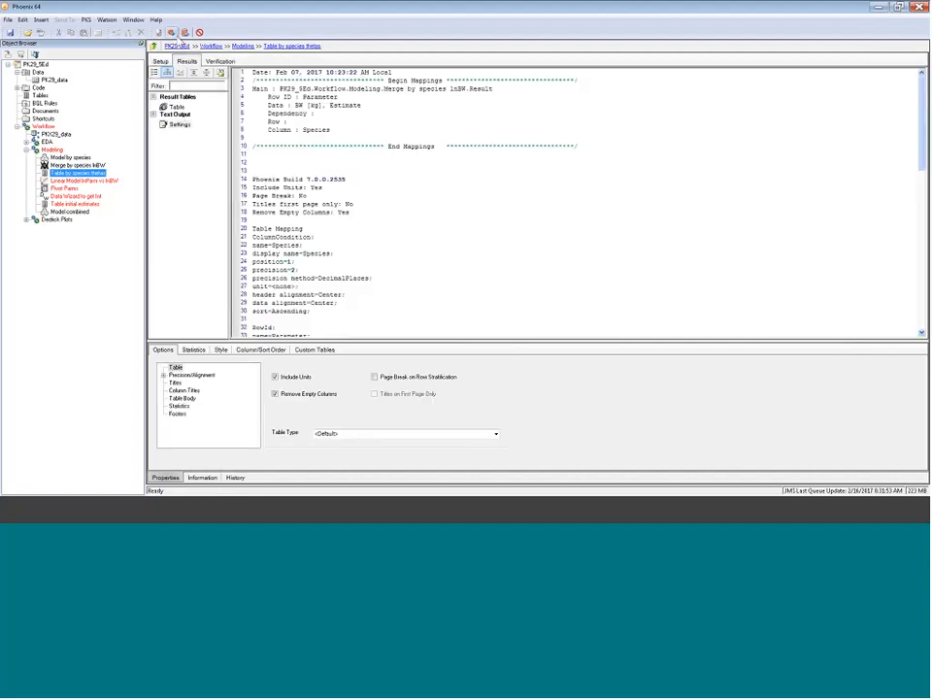
{"action": "left_click", "coordinate": [172, 33]}
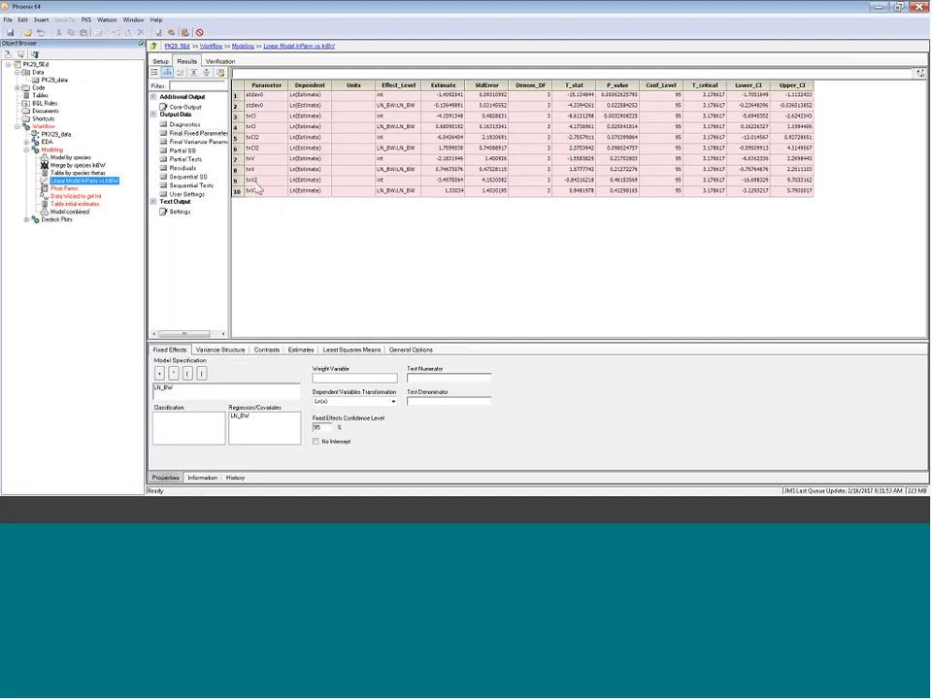
- Examine the setup mappings of Linear Model lnParm vs lnBW and view its merged source data
{"action": "left_click", "coordinate": [166, 63]}
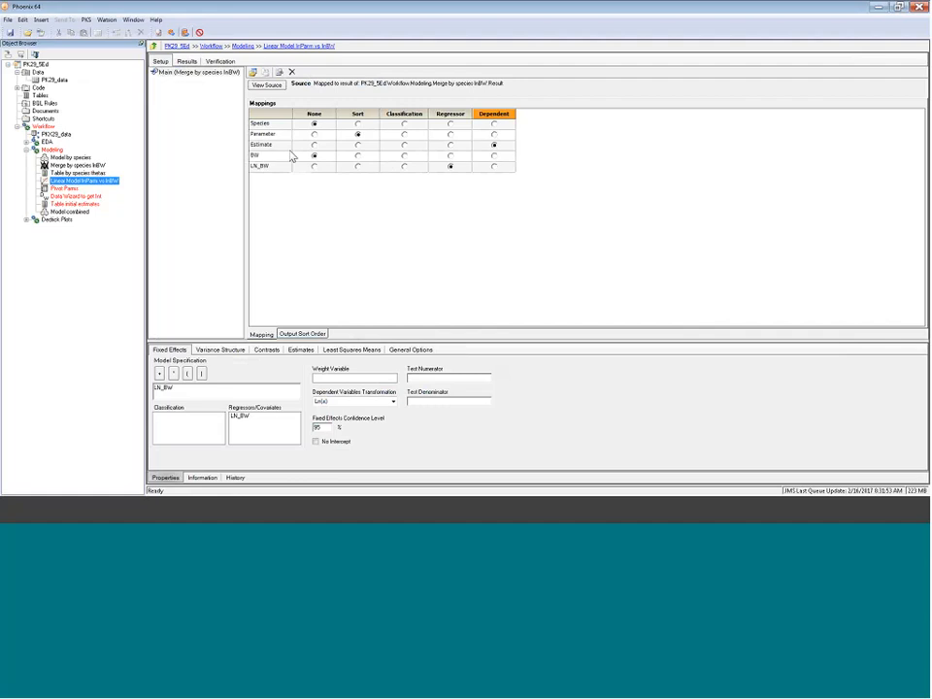
{"action": "left_click", "coordinate": [264, 88]}
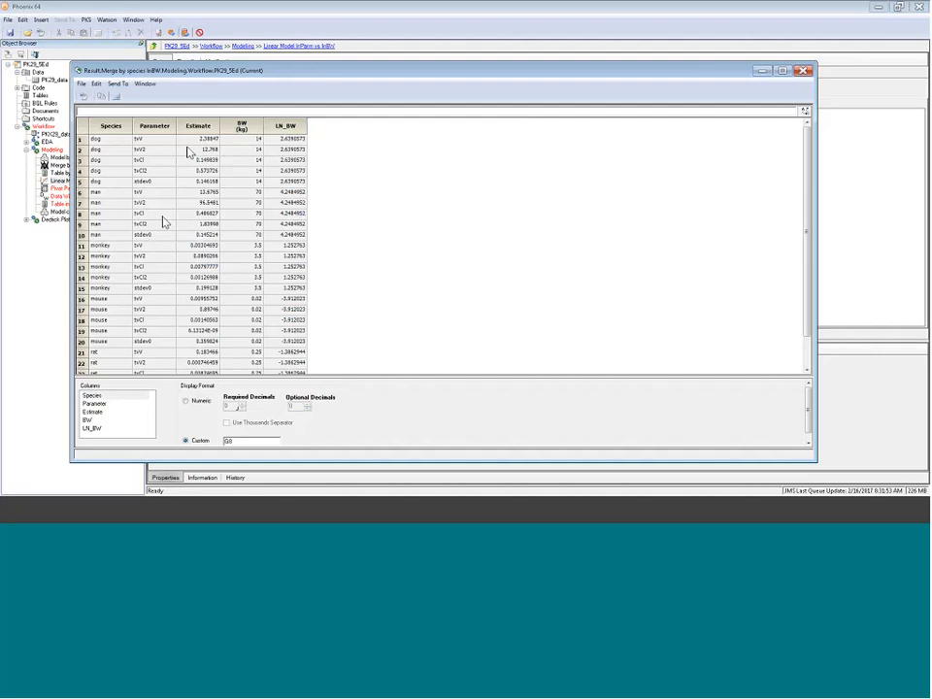
{"action": "left_click", "coordinate": [805, 71]}
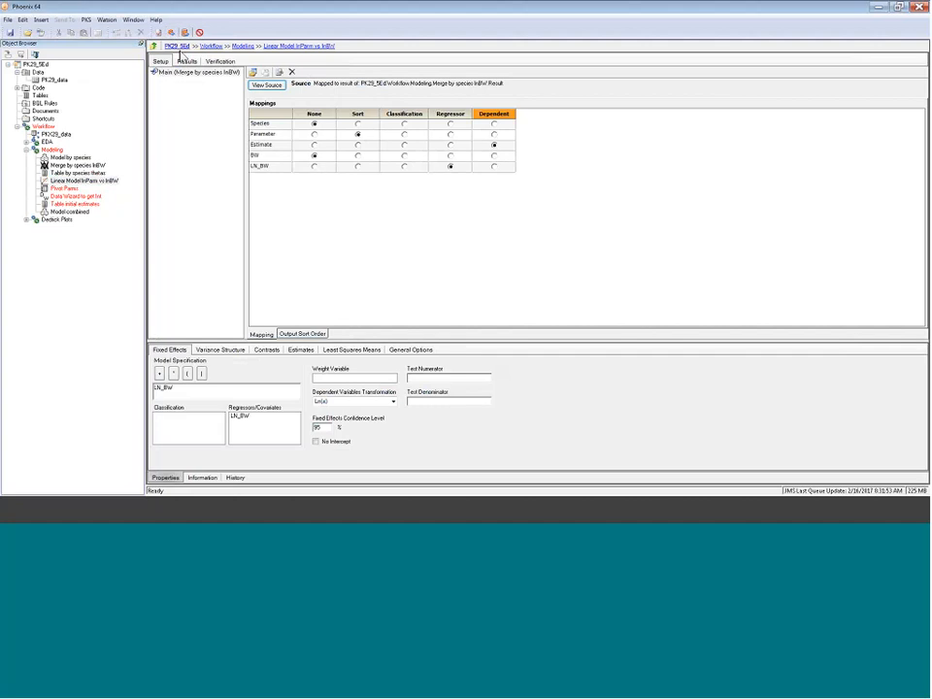
- Review the stdev0 estimates of Linear Model lnParm vs lnBW, and execute that model and Pivot Parms
{"action": "left_click", "coordinate": [187, 61]}
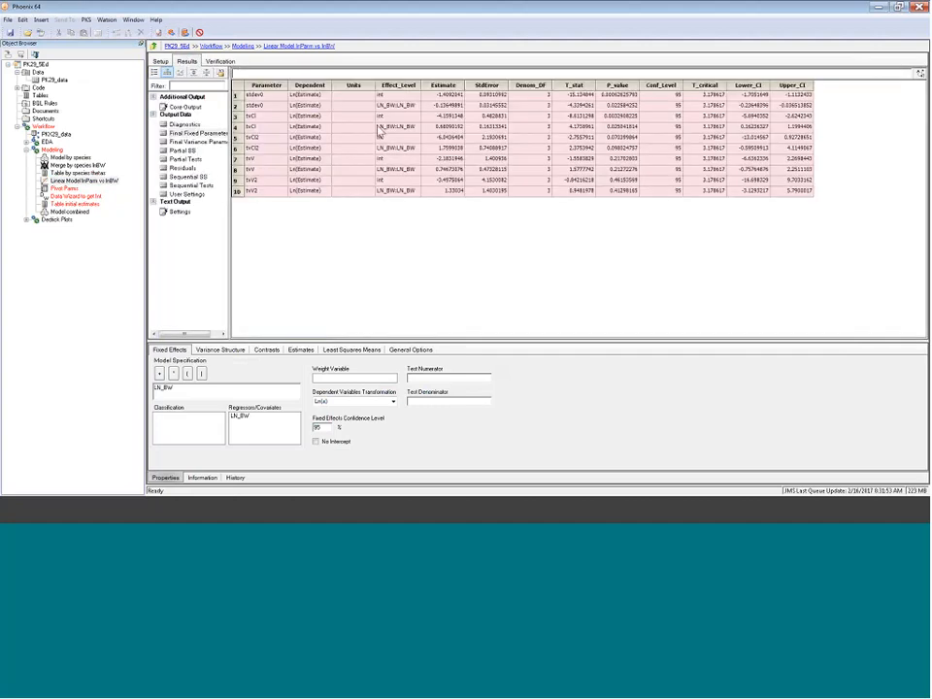
{"action": "left_click_drag", "start_coordinate": [452, 95], "coordinate": [448, 109]}
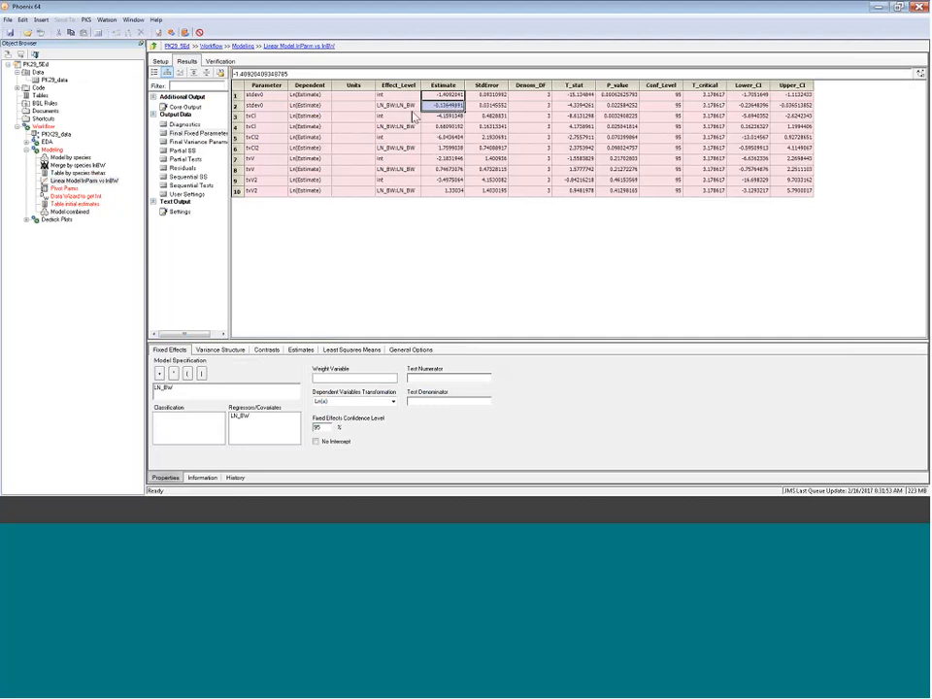
{"action": "left_click", "coordinate": [172, 34]}
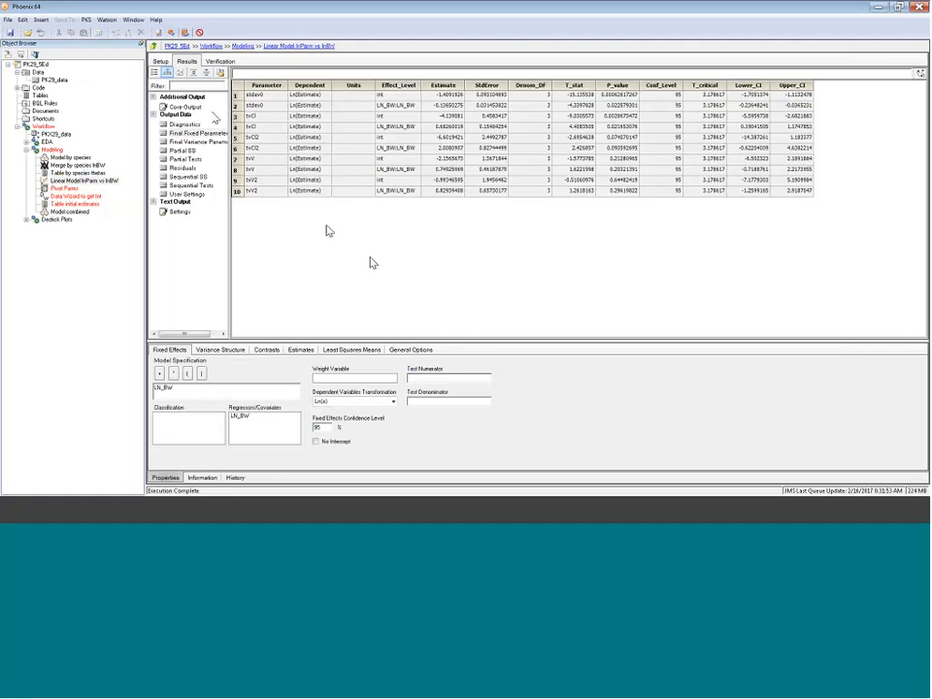
{"action": "left_click", "coordinate": [59, 188]}
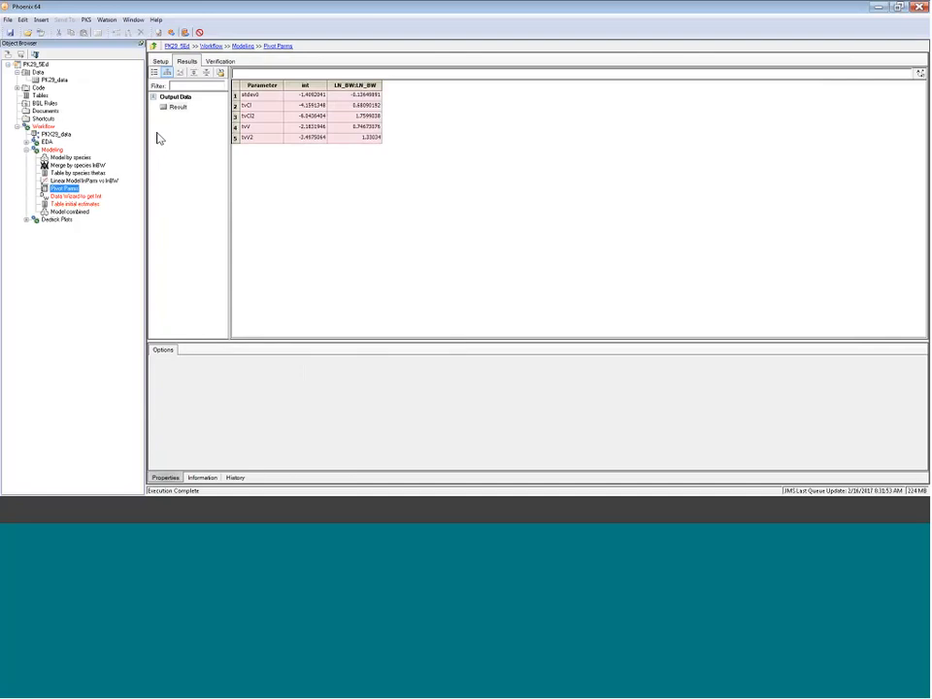
{"action": "left_click", "coordinate": [173, 35]}
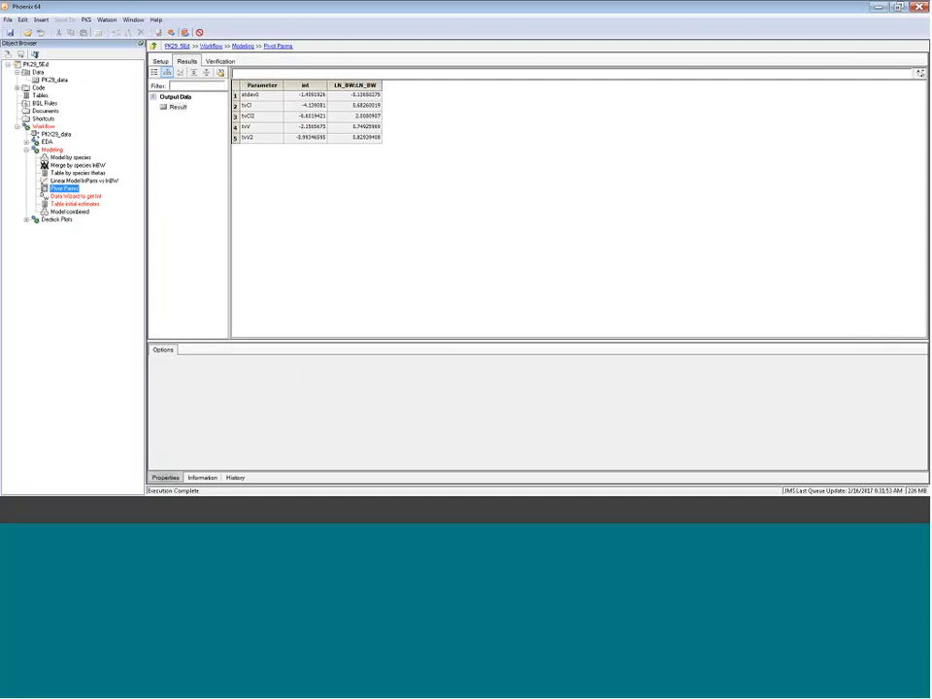
- Check the e^x transformation of int into Exp_Int in Data Wizard to get Int, and execute it along with Table initial estimates
{"action": "left_click", "coordinate": [85, 197]}
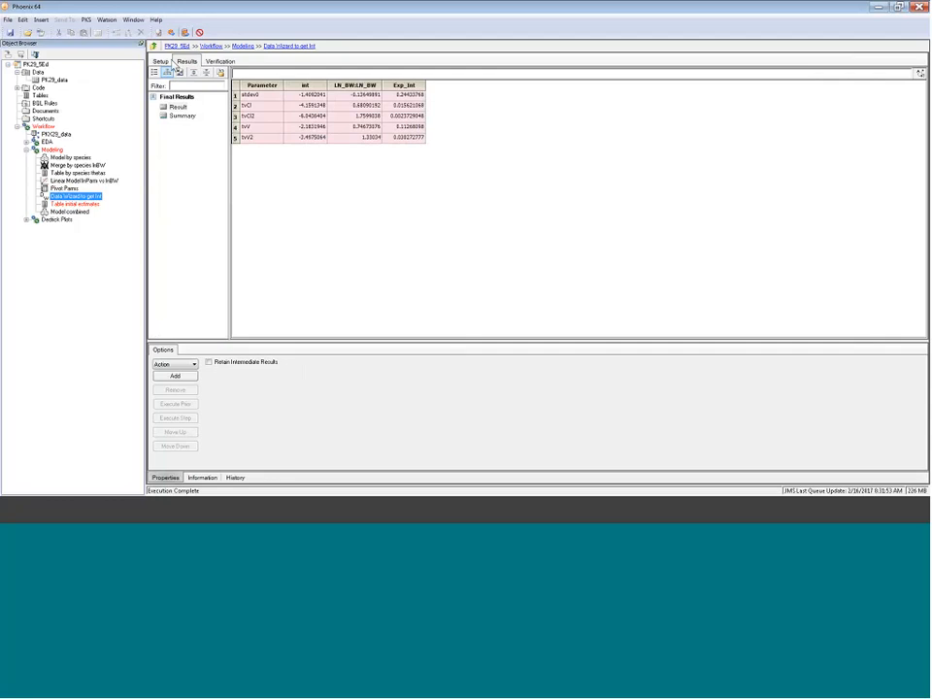
{"action": "left_click", "coordinate": [161, 61]}
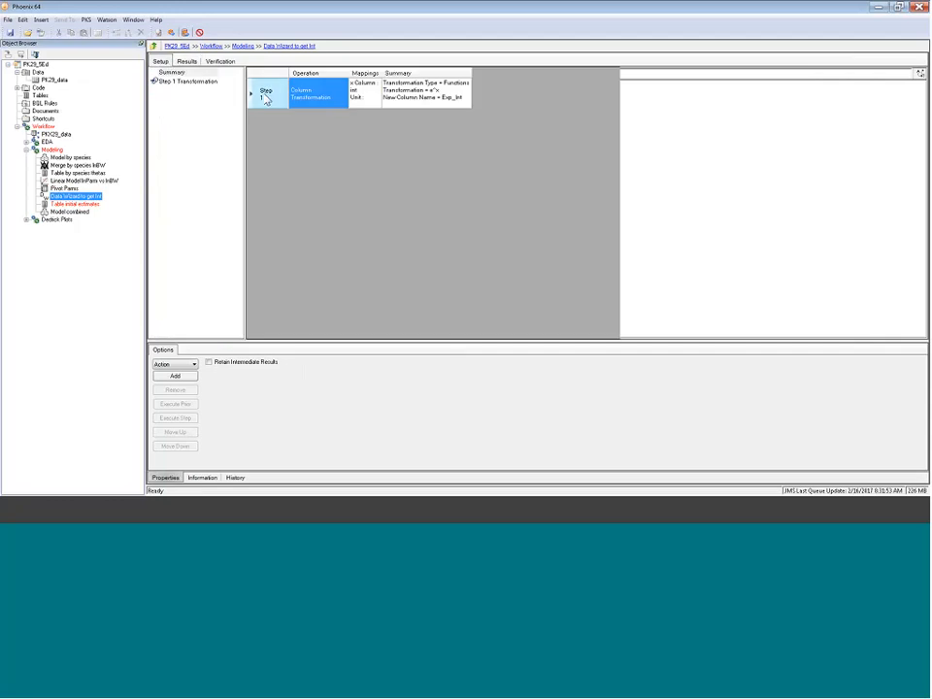
{"action": "left_click", "coordinate": [190, 83]}
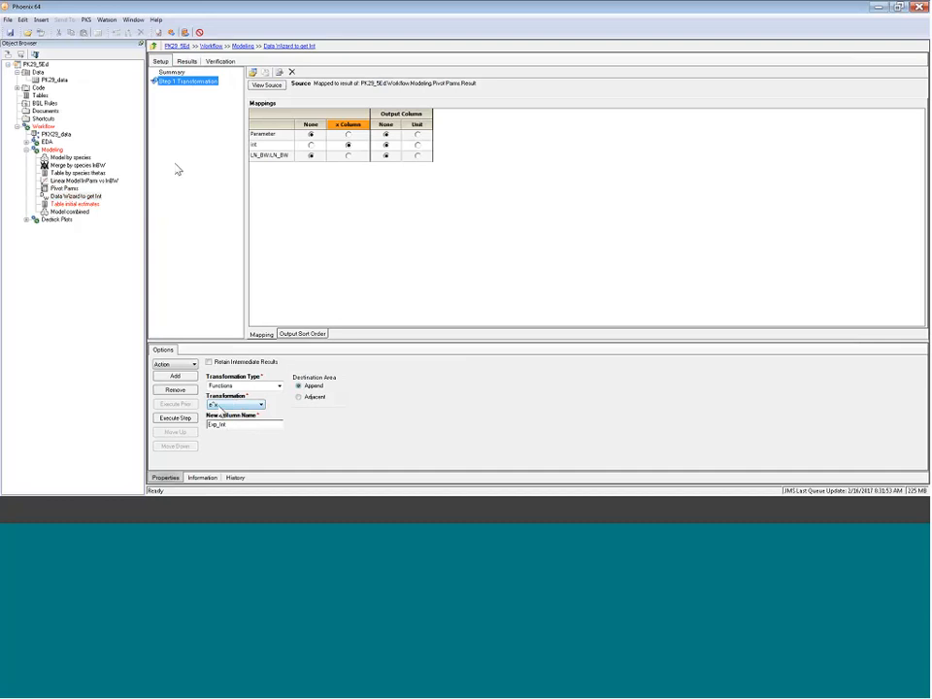
{"action": "left_click", "coordinate": [171, 32]}
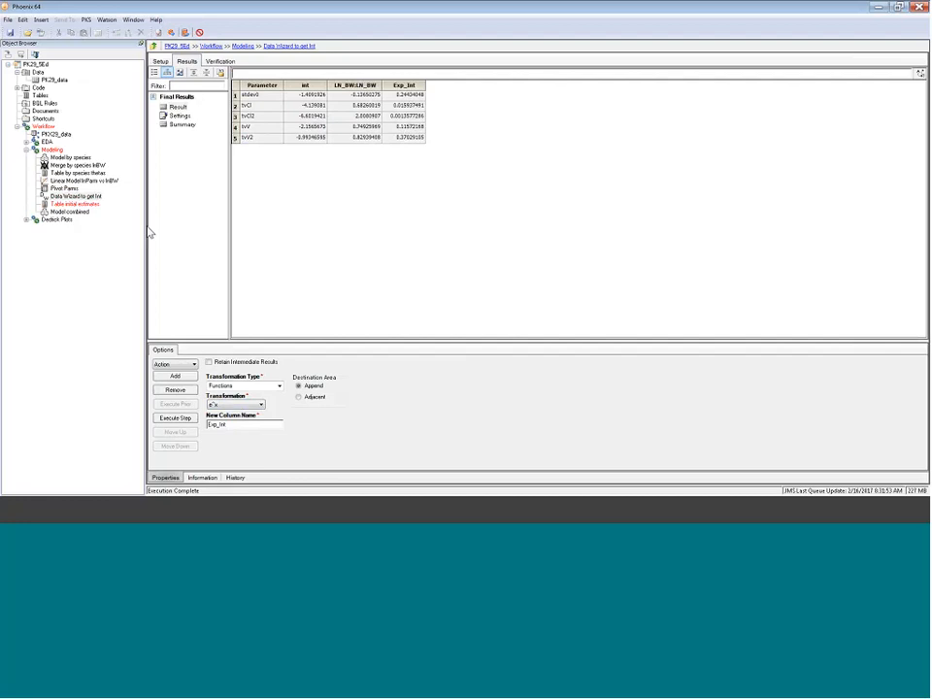
{"action": "left_click", "coordinate": [77, 205]}
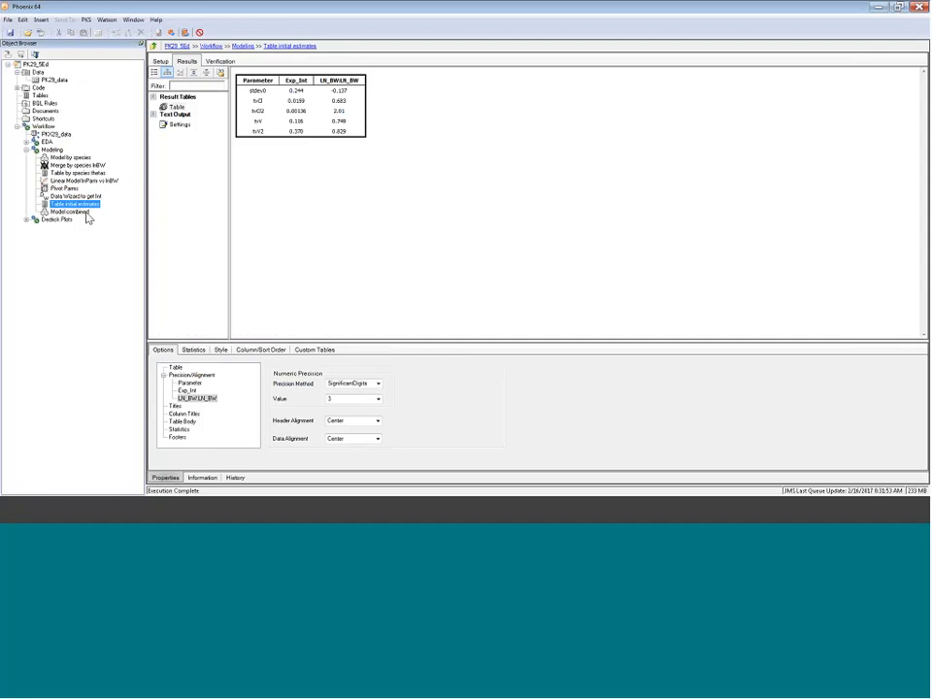
- Send the PK29_data worksheet to a new Phoenix Model placed in the main Workflow
{"action": "left_click", "coordinate": [54, 79]}
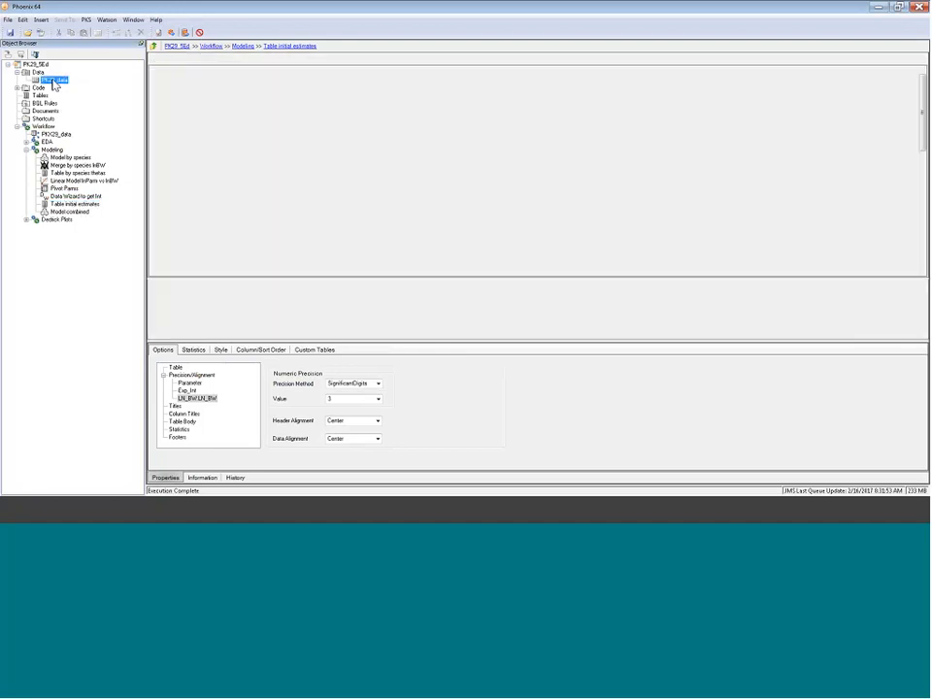
{"action": "right_click", "coordinate": [55, 82]}
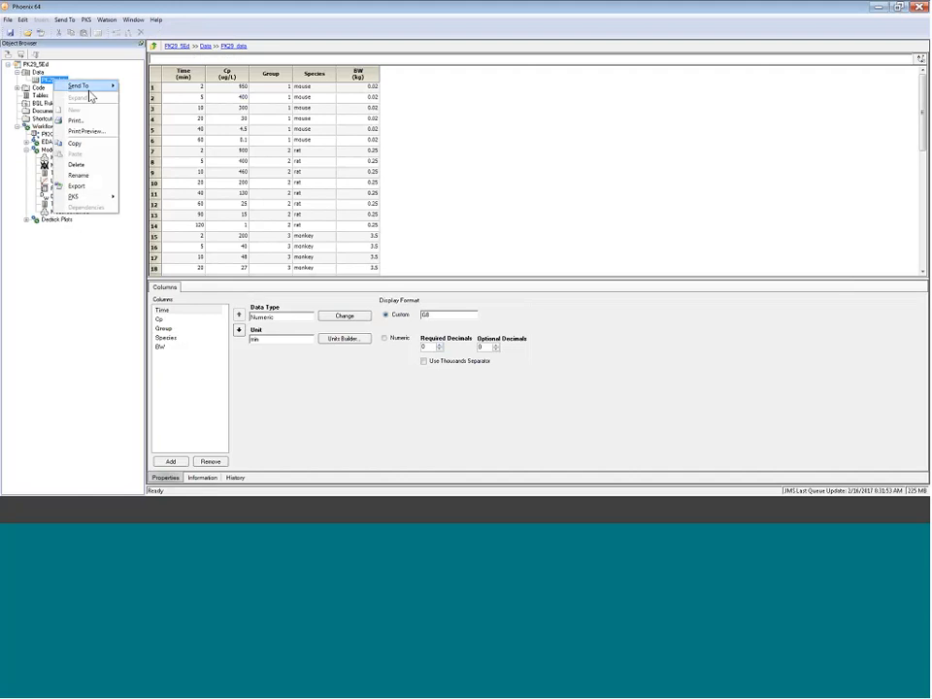
{"action": "mouse_move", "coordinate": [90, 88]}
{"action": "mouse_move", "coordinate": [167, 142]}
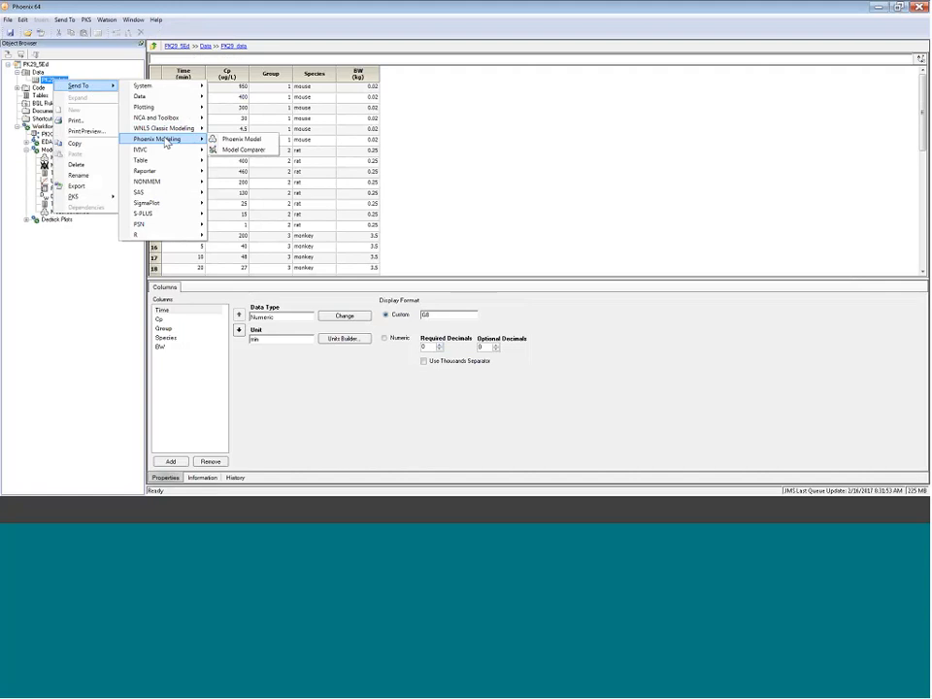
{"action": "left_click", "coordinate": [225, 141]}
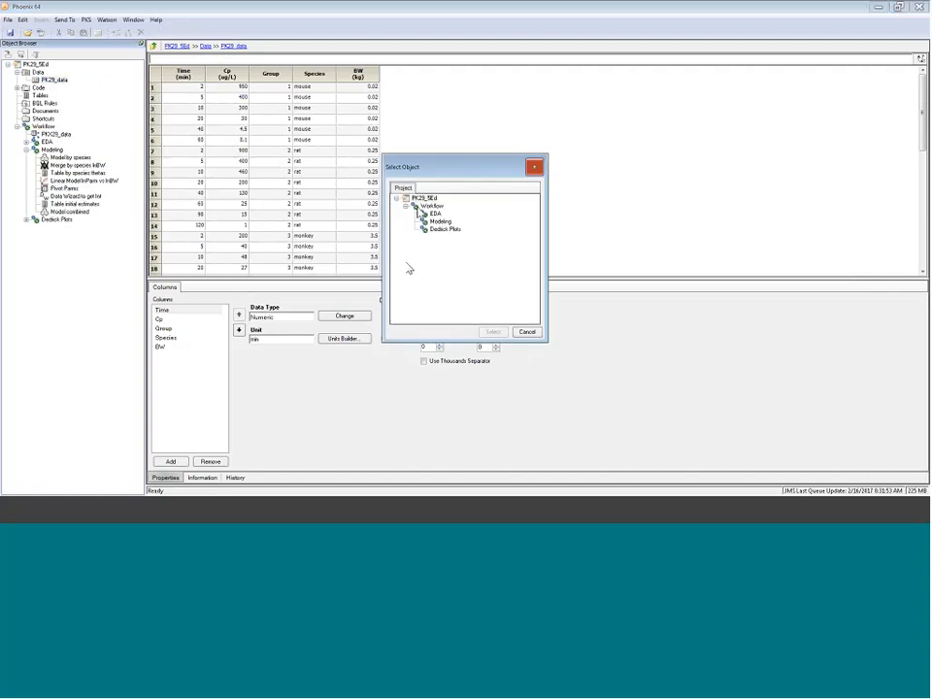
{"action": "left_click", "coordinate": [428, 200]}
{"action": "left_click", "coordinate": [432, 206]}
{"action": "left_click", "coordinate": [490, 332]}
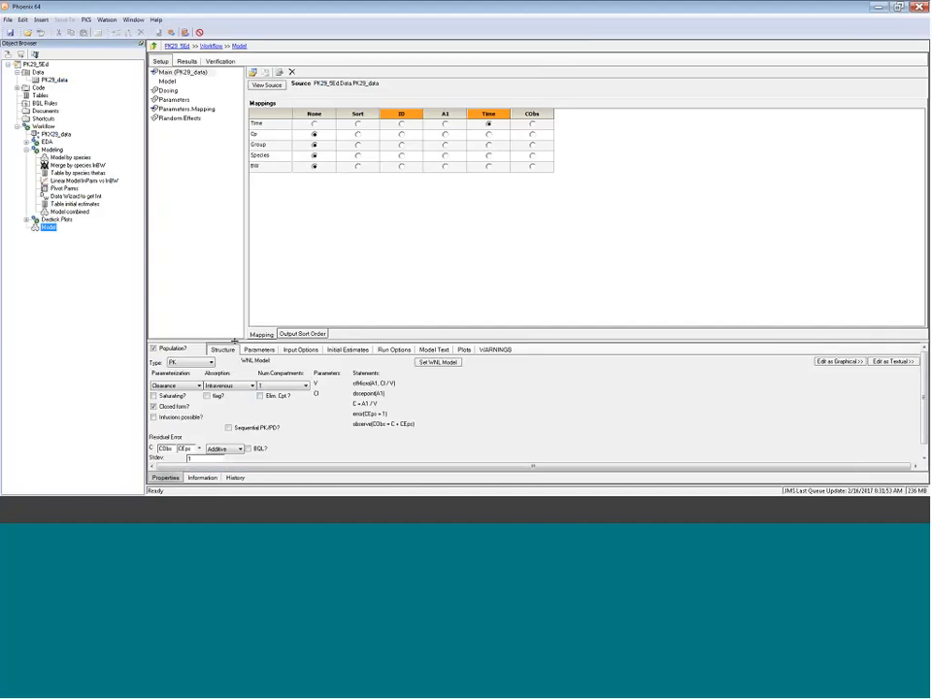
- Disable the closed form option of the new model and set its number of compartments to 2
{"action": "left_click_drag", "start_coordinate": [234, 342], "coordinate": [233, 298]}
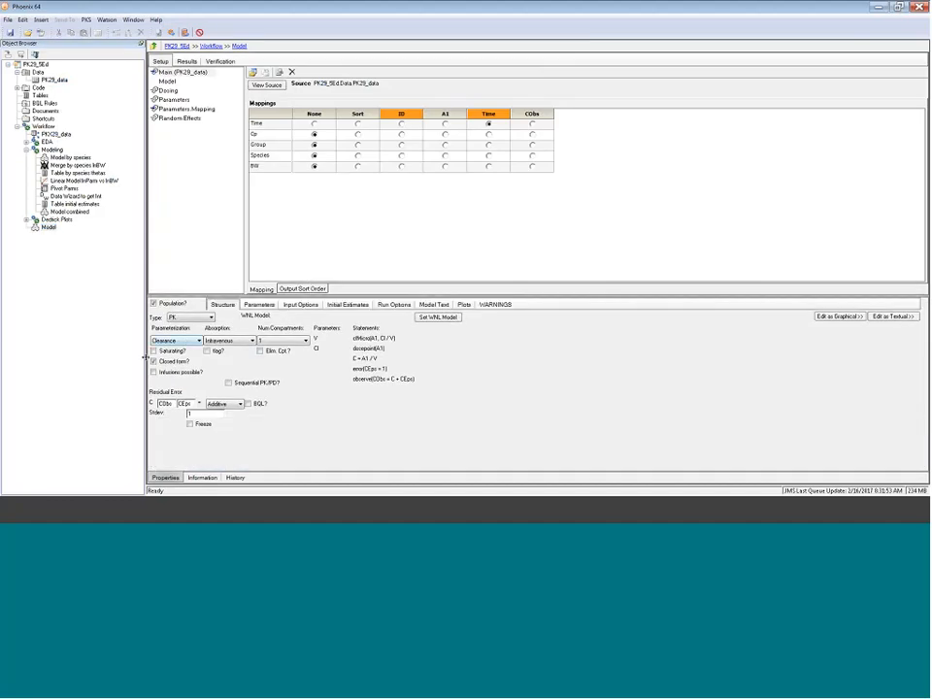
{"action": "left_click", "coordinate": [153, 362]}
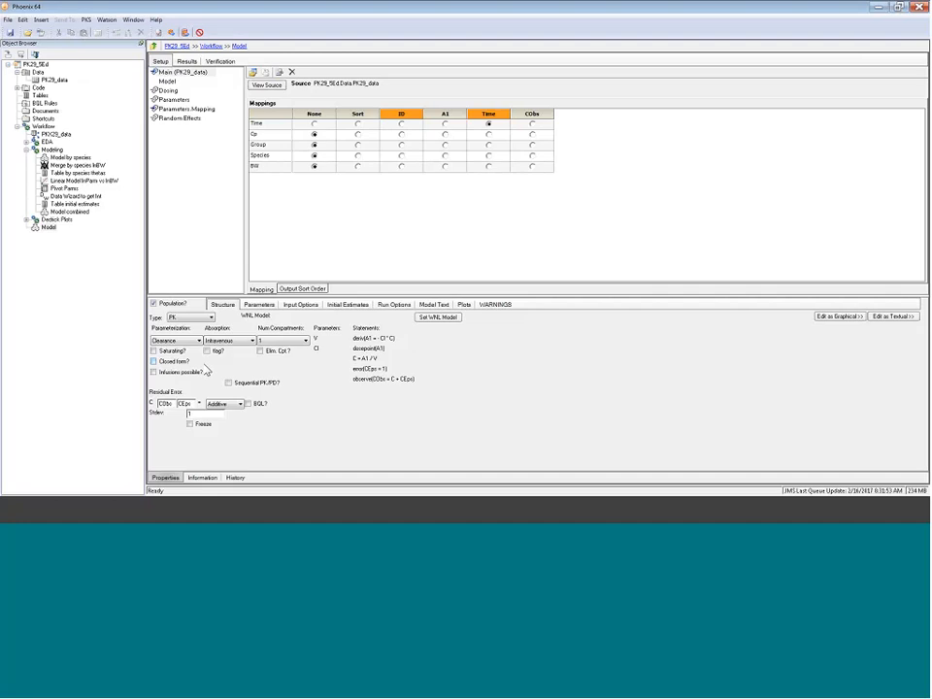
{"action": "left_click", "coordinate": [292, 341]}
{"action": "left_click", "coordinate": [288, 358]}
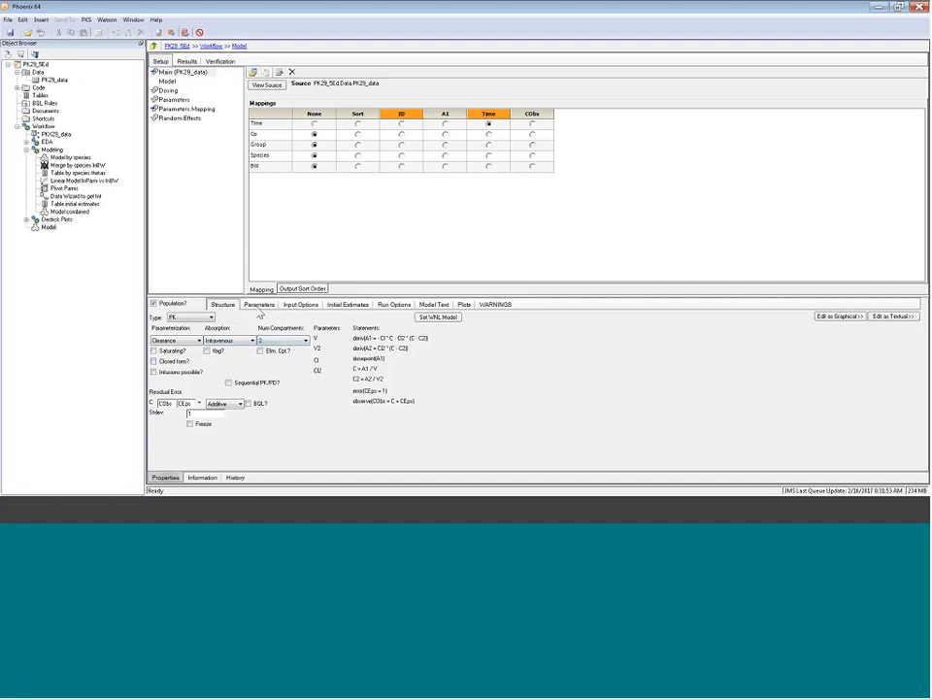
- Remove the random effects from the structural parameters V, V2, Cl and Cl2
{"action": "left_click", "coordinate": [259, 307]}
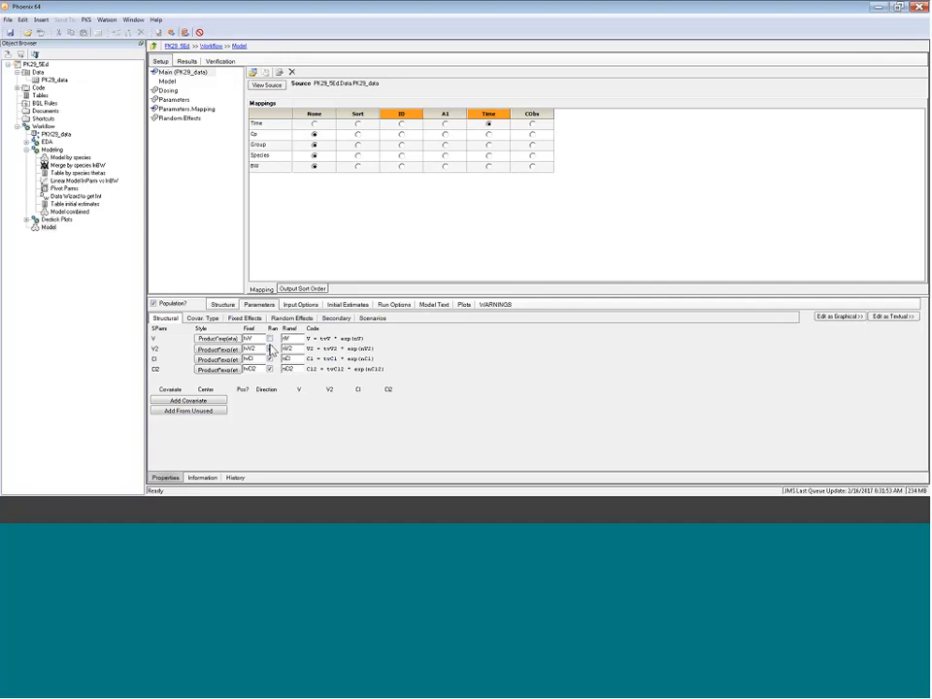
{"action": "left_click", "coordinate": [270, 338]}
{"action": "left_click", "coordinate": [270, 348]}
{"action": "left_click", "coordinate": [270, 359]}
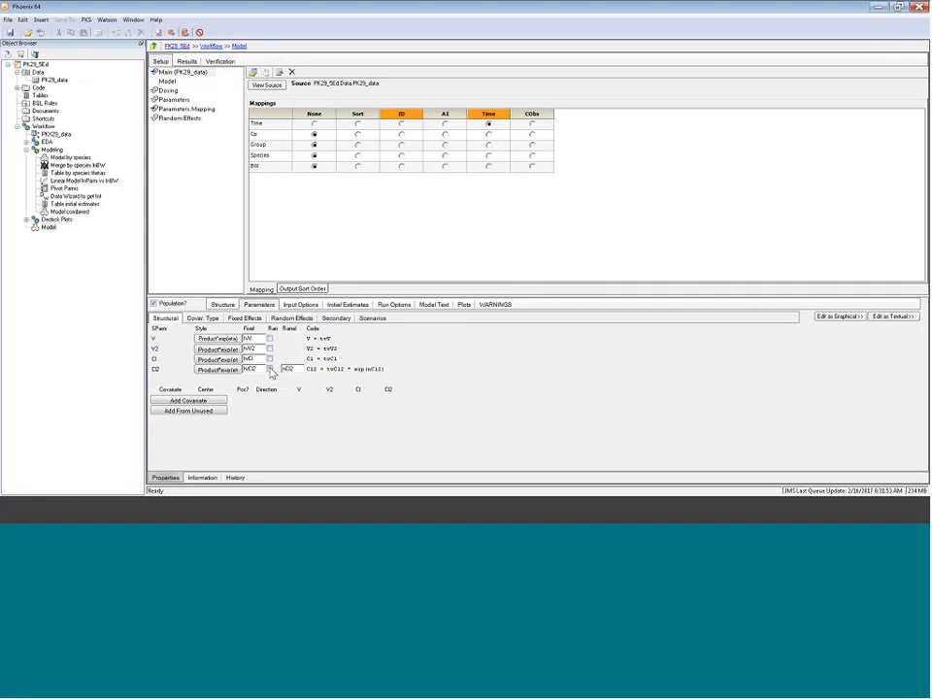
{"action": "left_click", "coordinate": [270, 369]}
- Convert the new model to a textual model and display its code
{"action": "left_click", "coordinate": [877, 319]}
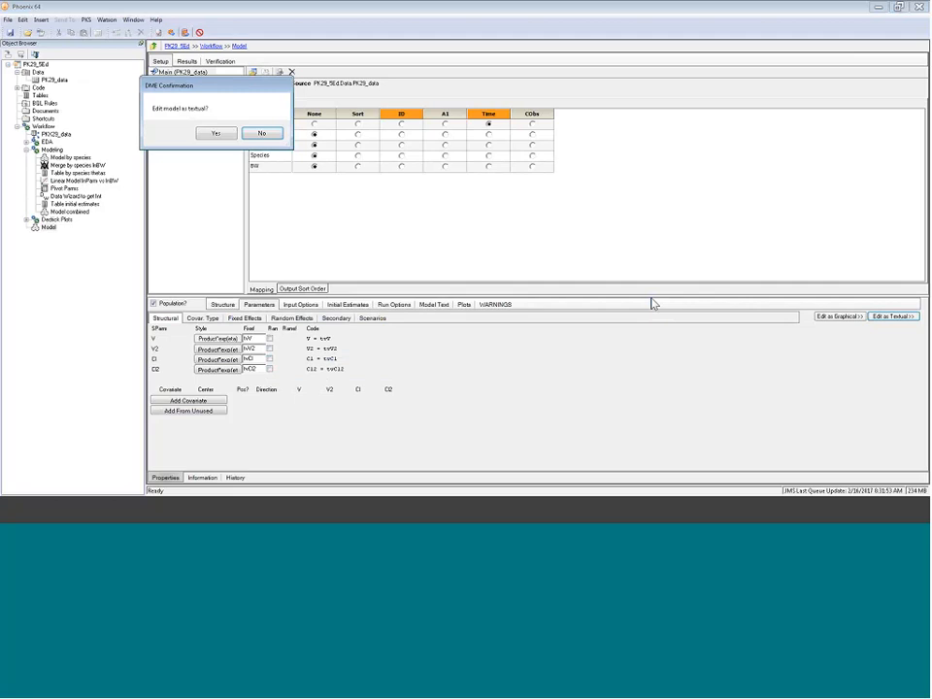
{"action": "left_click", "coordinate": [217, 133]}
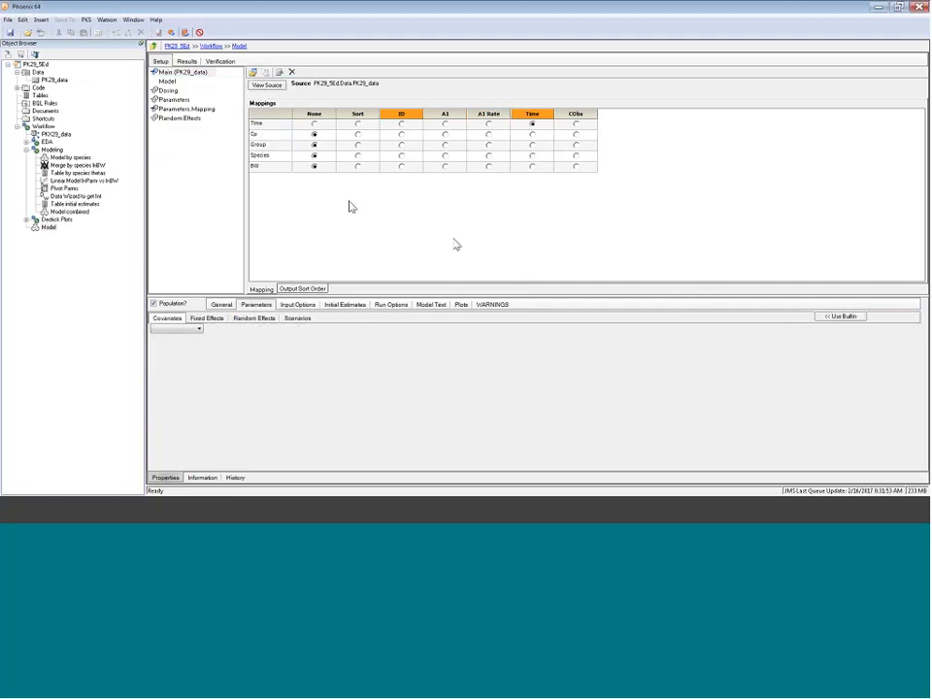
{"action": "left_click", "coordinate": [167, 80]}
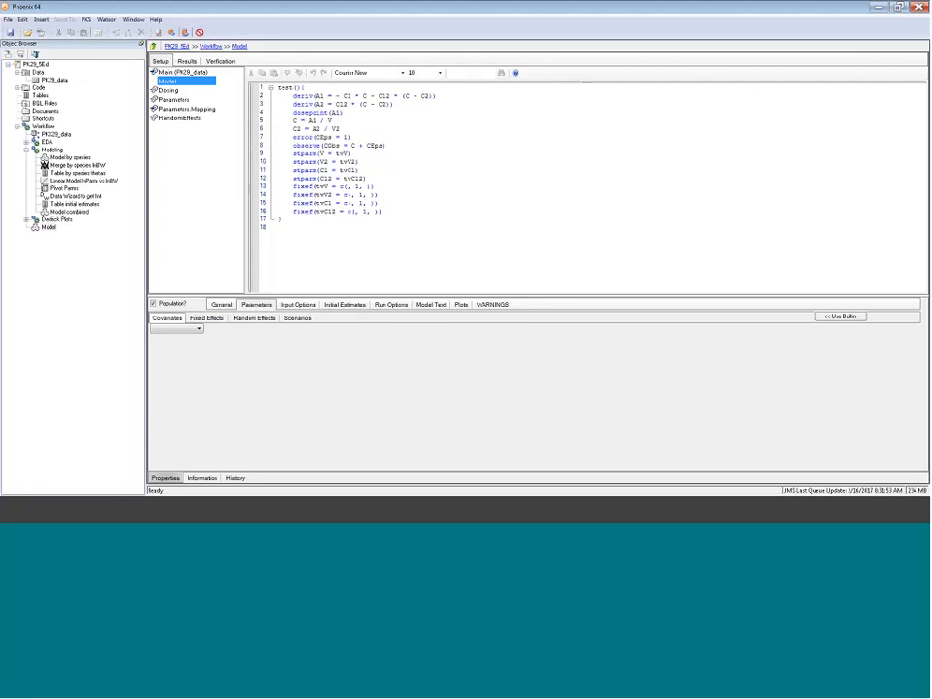
- Open the code of Model combined, set its font size to 12, and enlarge the code area to show all lines
{"action": "left_click", "coordinate": [76, 212]}
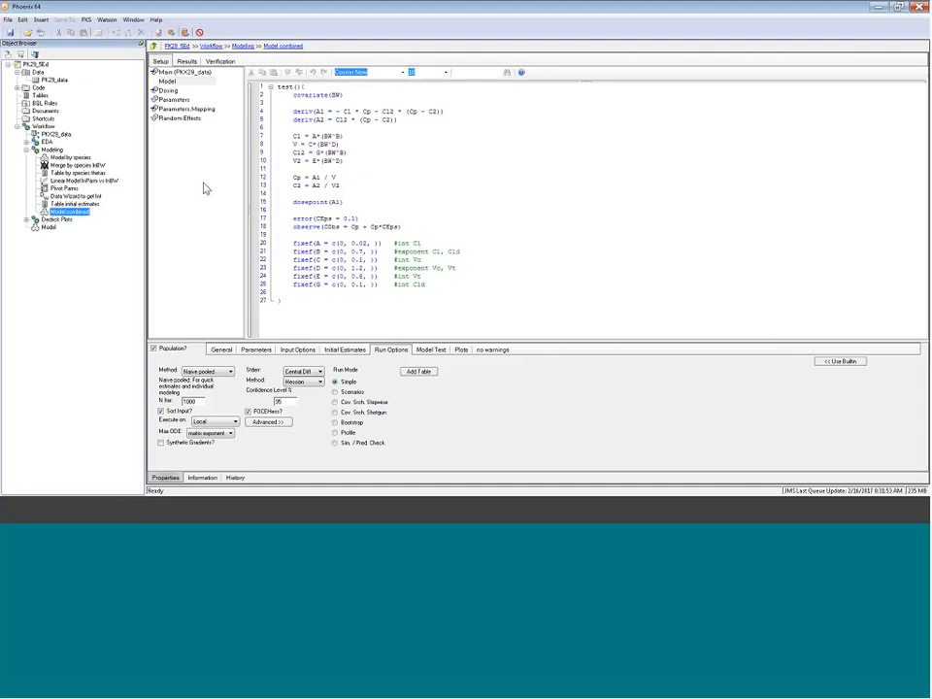
{"action": "left_click", "coordinate": [304, 219]}
{"action": "left_click_drag", "start_coordinate": [281, 301], "coordinate": [409, 79]}
{"action": "left_click", "coordinate": [409, 72]}
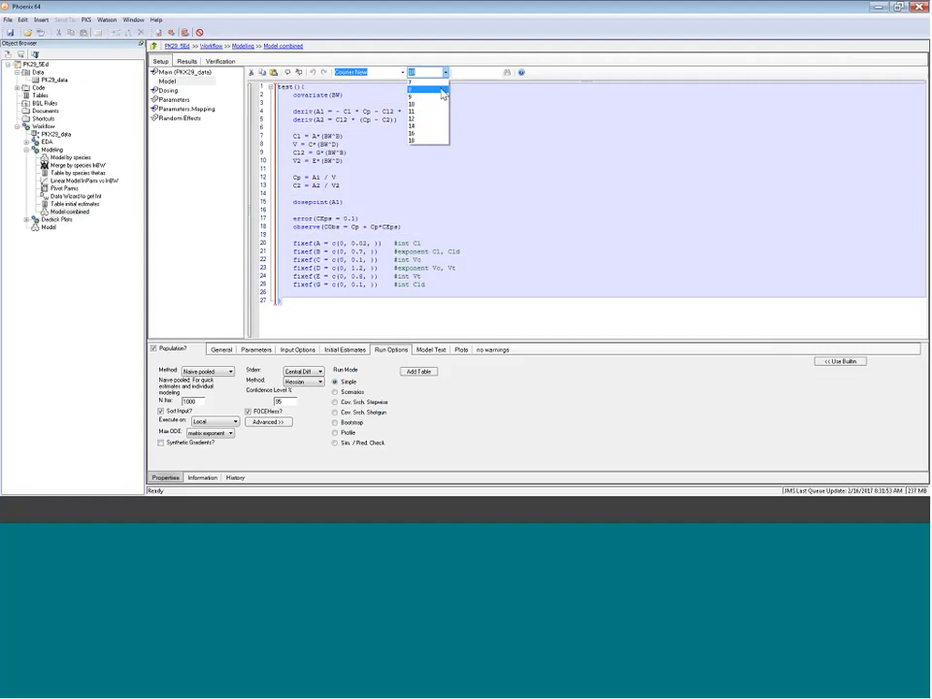
{"action": "left_click", "coordinate": [426, 118]}
{"action": "left_click", "coordinate": [437, 204]}
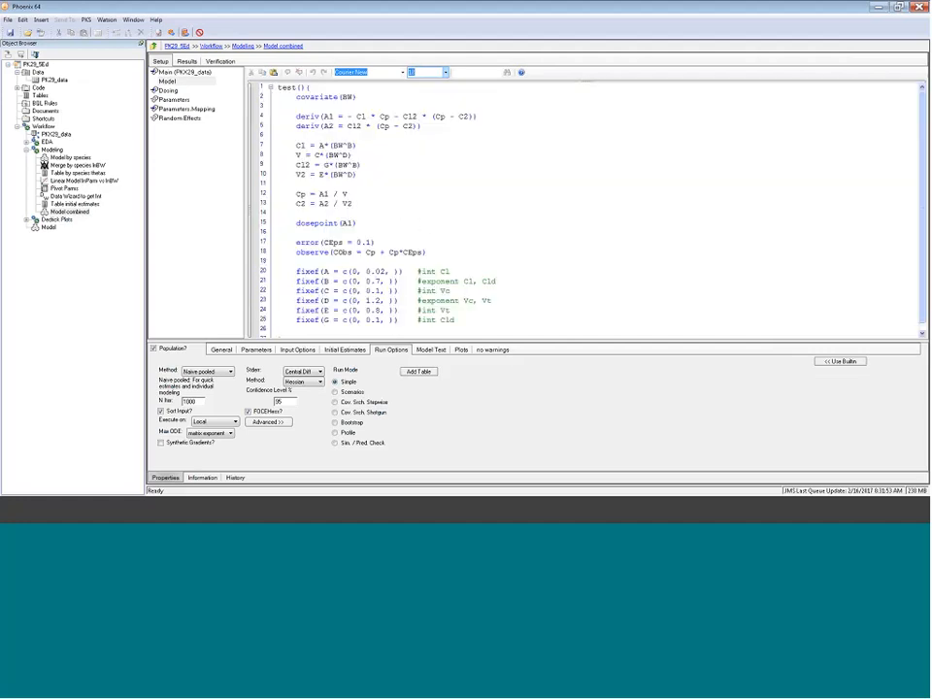
{"action": "left_click_drag", "start_coordinate": [512, 341], "coordinate": [510, 383]}
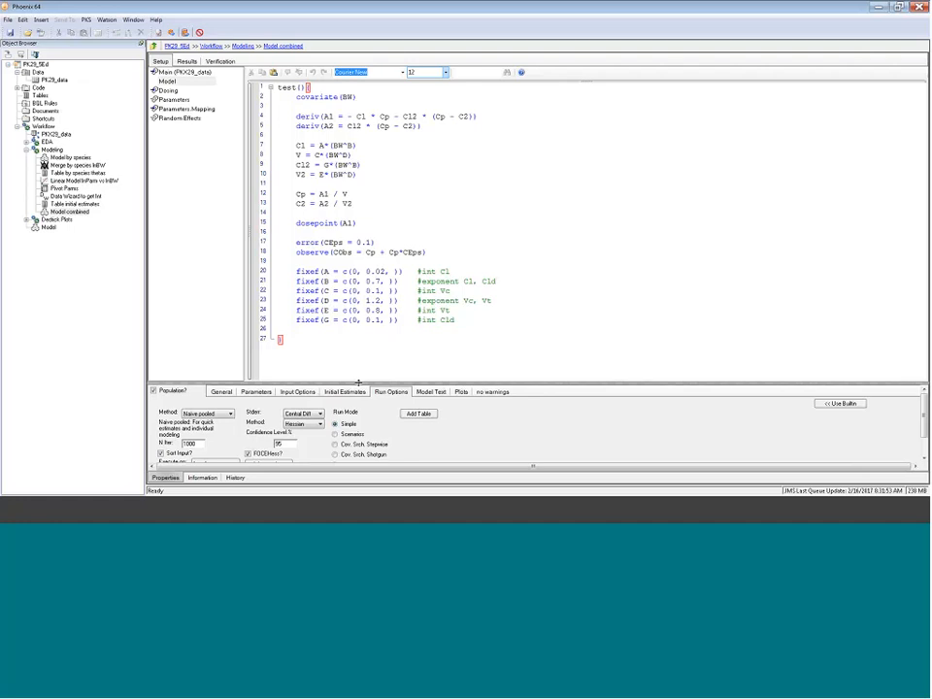
- Shrink the code area of Model combined until all its run options are displayed below
{"action": "left_click_drag", "start_coordinate": [359, 384], "coordinate": [359, 344]}
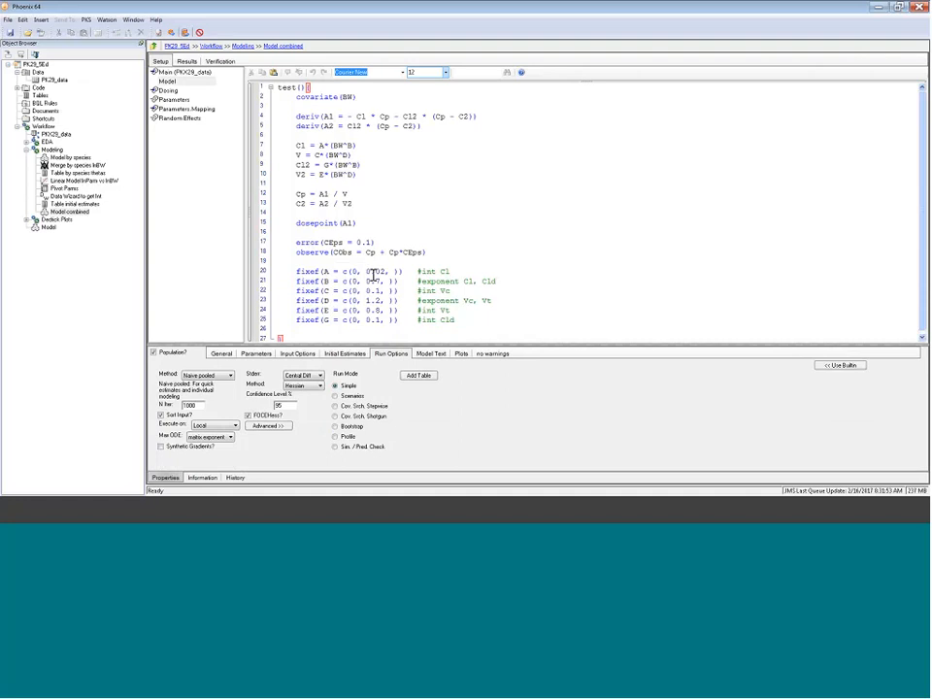
{"action": "left_click_drag", "start_coordinate": [422, 344], "coordinate": [422, 328]}
{"action": "left_click_drag", "start_coordinate": [423, 329], "coordinate": [423, 324]}
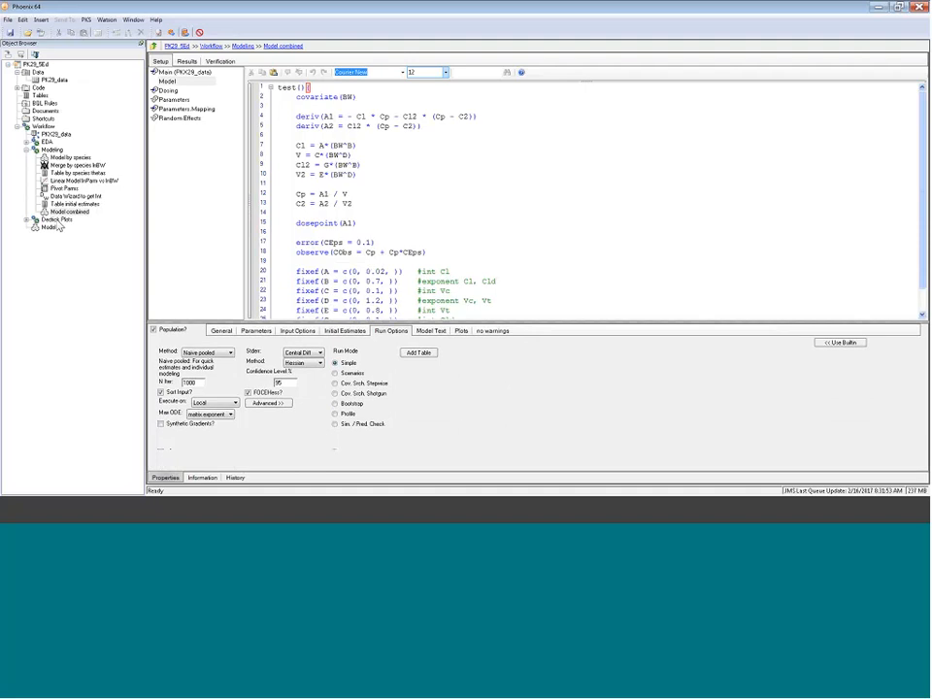
- Display the Theta table with the parameter estimates in the results of Model combined
{"action": "left_click", "coordinate": [187, 61]}
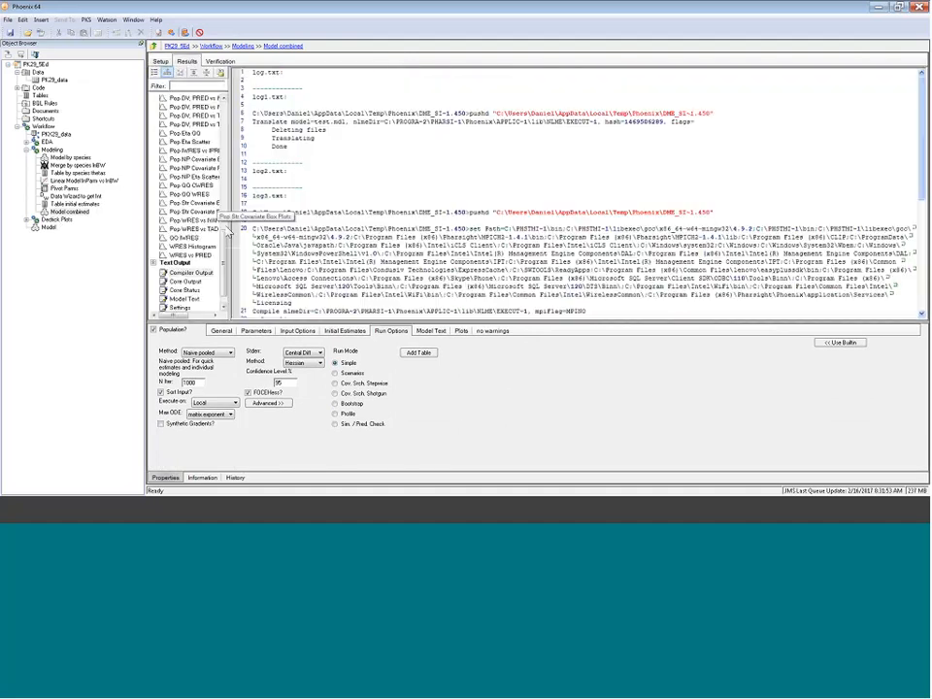
{"action": "scroll", "coordinate": [189, 194], "scroll_direction": "up", "scroll_amount": 3}
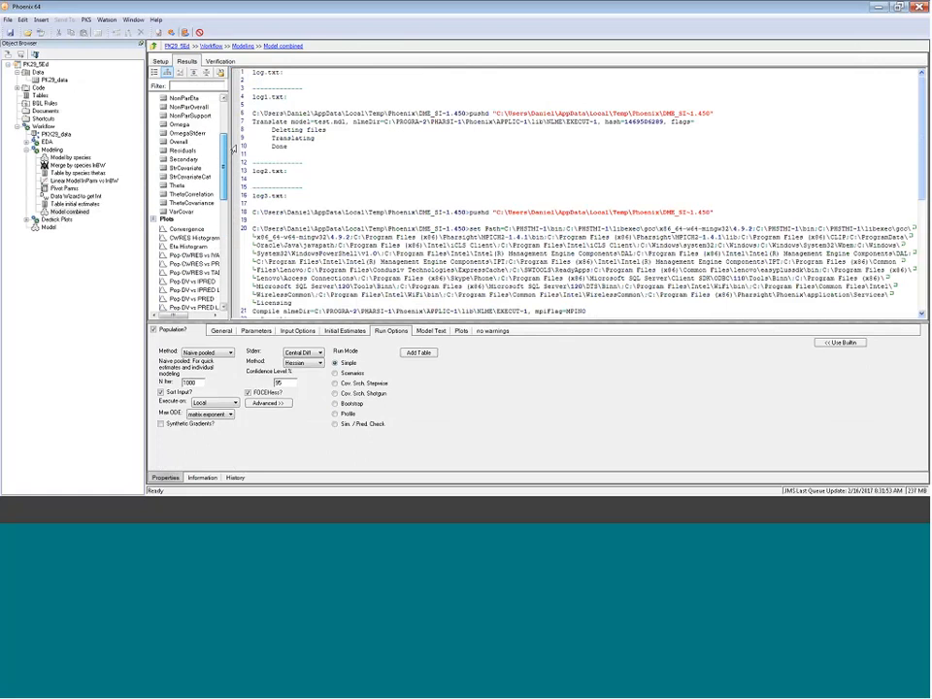
{"action": "left_click", "coordinate": [178, 185]}
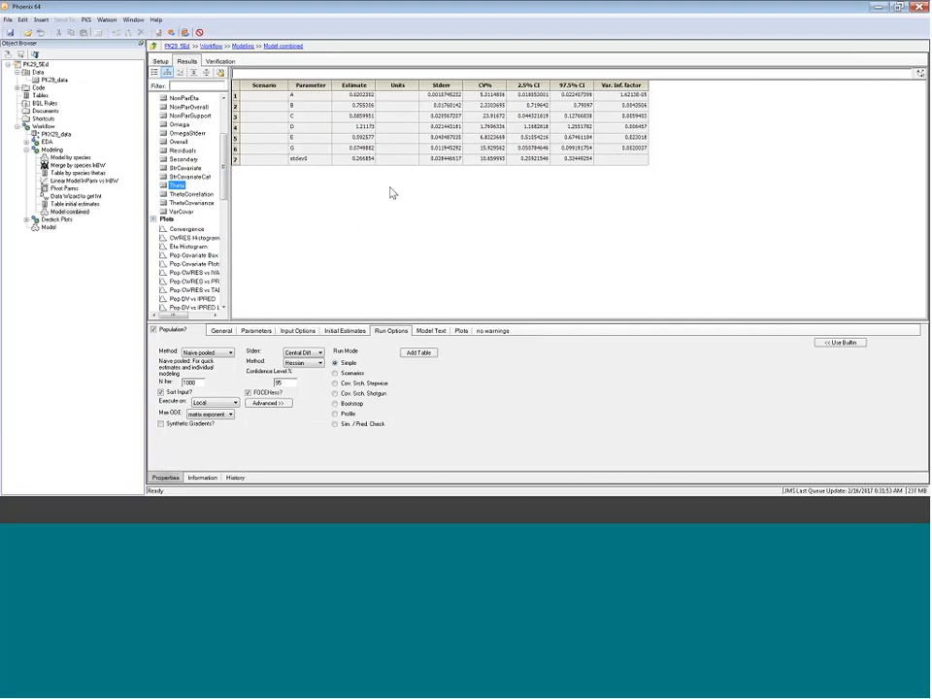
{"action": "scroll", "coordinate": [194, 194], "scroll_direction": "up", "scroll_amount": 4}
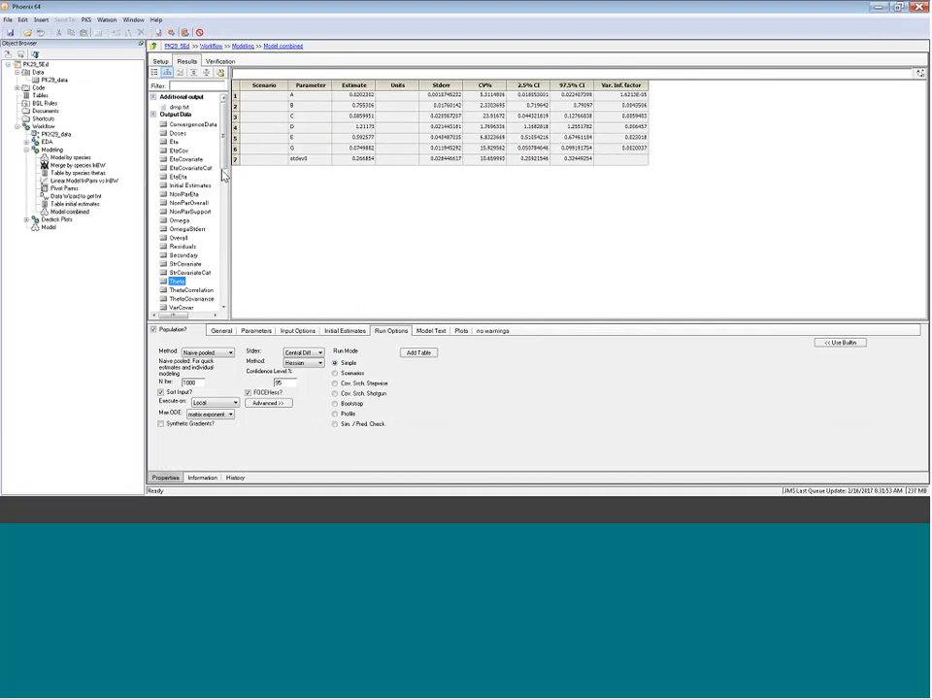
- Review the allometric equations for Cl, V, Cl2 and V2 in the code of Model combined
{"action": "left_click", "coordinate": [161, 62]}
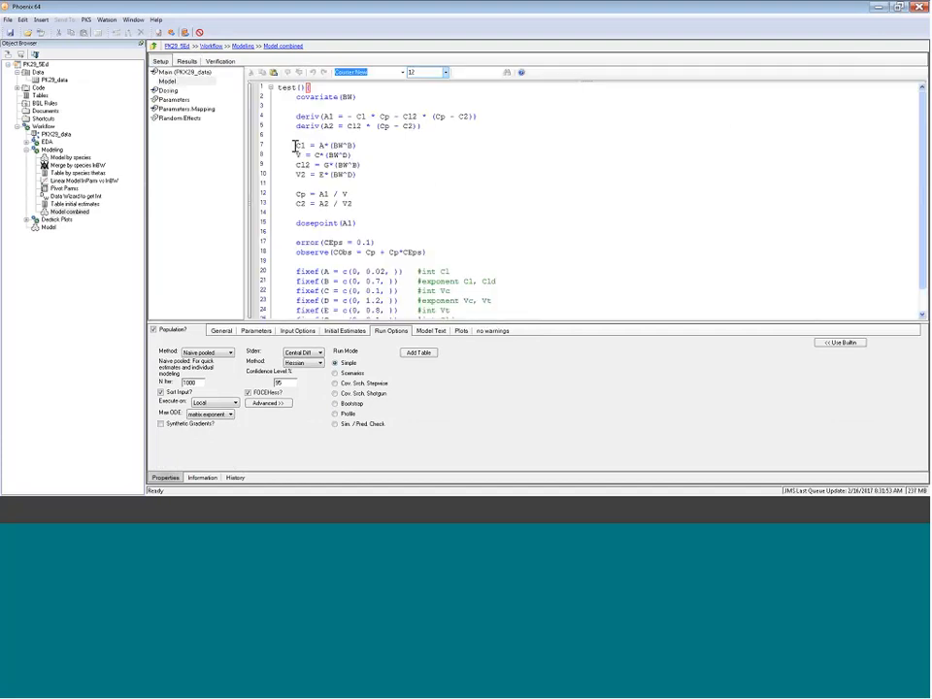
{"action": "left_click_drag", "start_coordinate": [295, 145], "coordinate": [354, 177]}
{"action": "left_click", "coordinate": [340, 167]}
{"action": "left_click", "coordinate": [361, 166]}
- Examine the Pop DV vs IPRED, Pop DV, IPRED vs IVAR and QQ IWRES plots of Model combined, widening the results list
{"action": "left_click", "coordinate": [152, 45]}
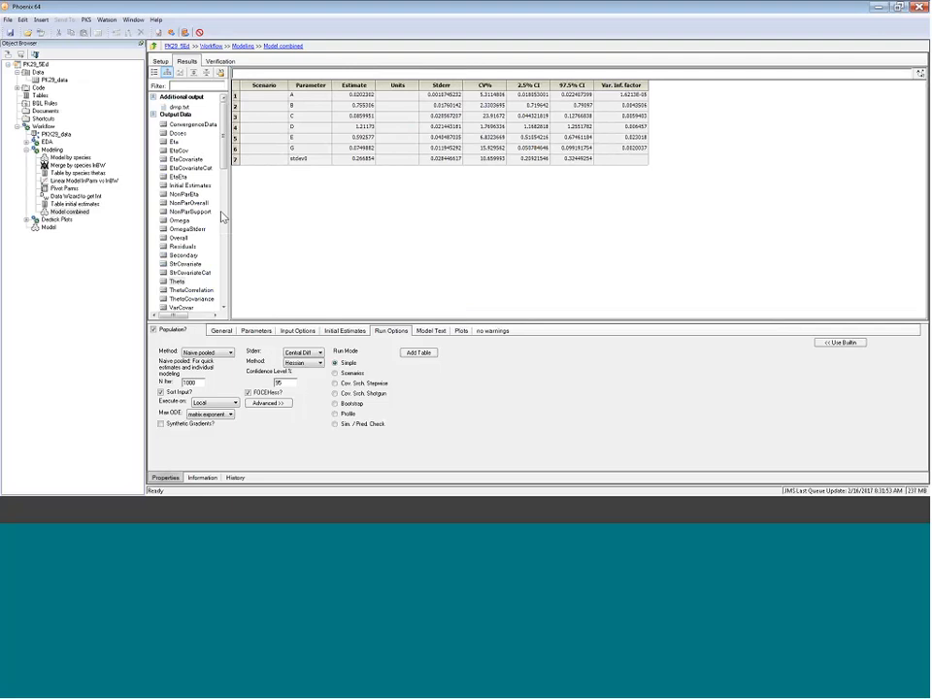
{"action": "left_click_drag", "start_coordinate": [229, 208], "coordinate": [207, 214]}
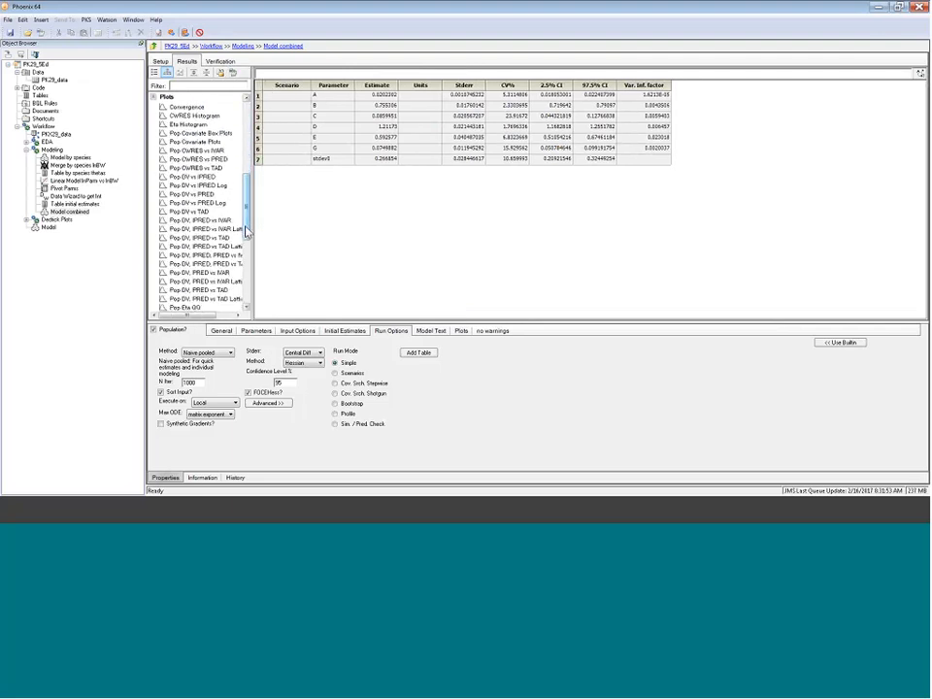
{"action": "left_click", "coordinate": [194, 176]}
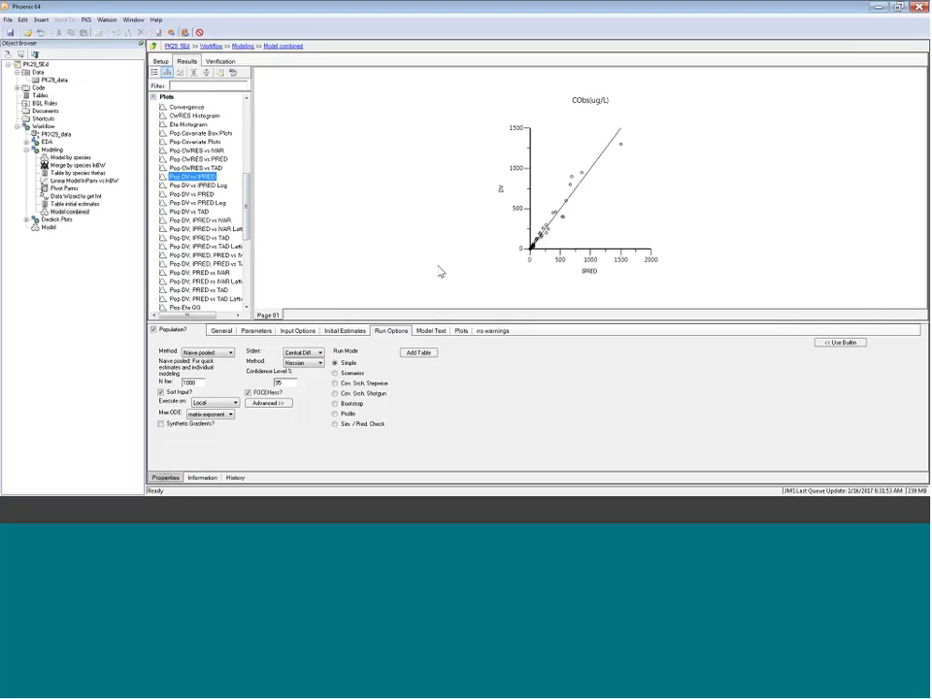
{"action": "left_click", "coordinate": [222, 222]}
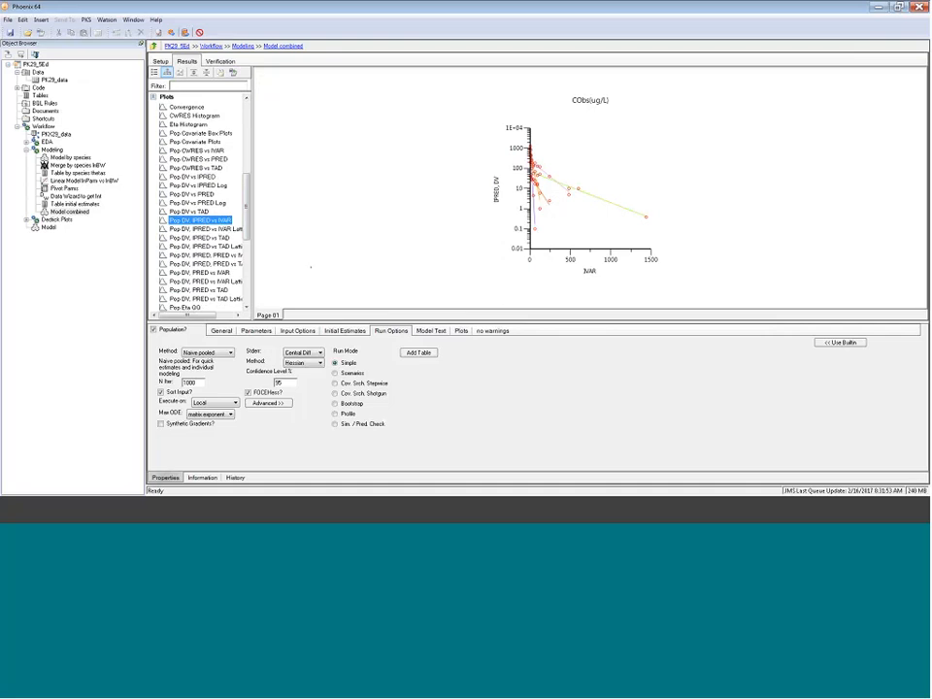
{"action": "left_click_drag", "start_coordinate": [251, 216], "coordinate": [276, 280]}
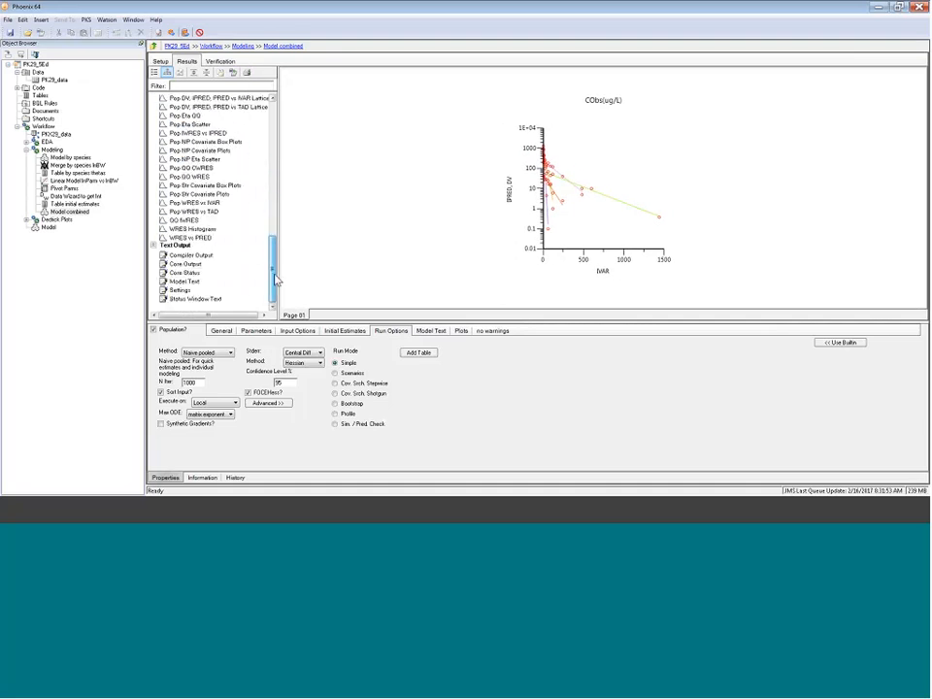
{"action": "left_click", "coordinate": [184, 219]}
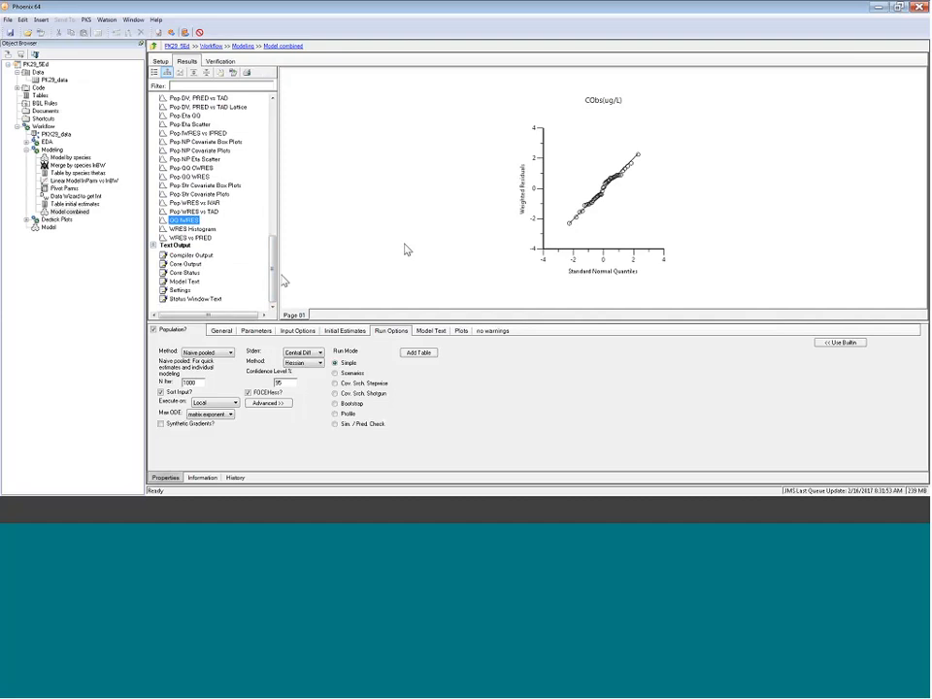
- Recheck the Theta estimates, and reopen the code of Model combined with a larger options area
{"action": "scroll", "coordinate": [273, 251], "scroll_direction": "up", "scroll_amount": 3}
{"action": "scroll", "coordinate": [272, 243], "scroll_direction": "up", "scroll_amount": 10}
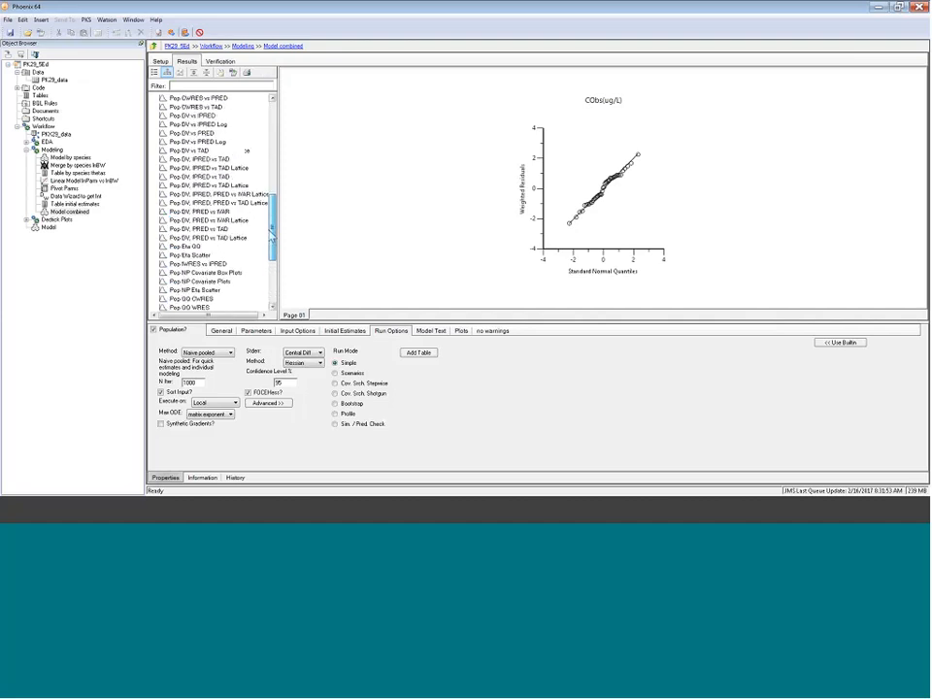
{"action": "left_click", "coordinate": [176, 195]}
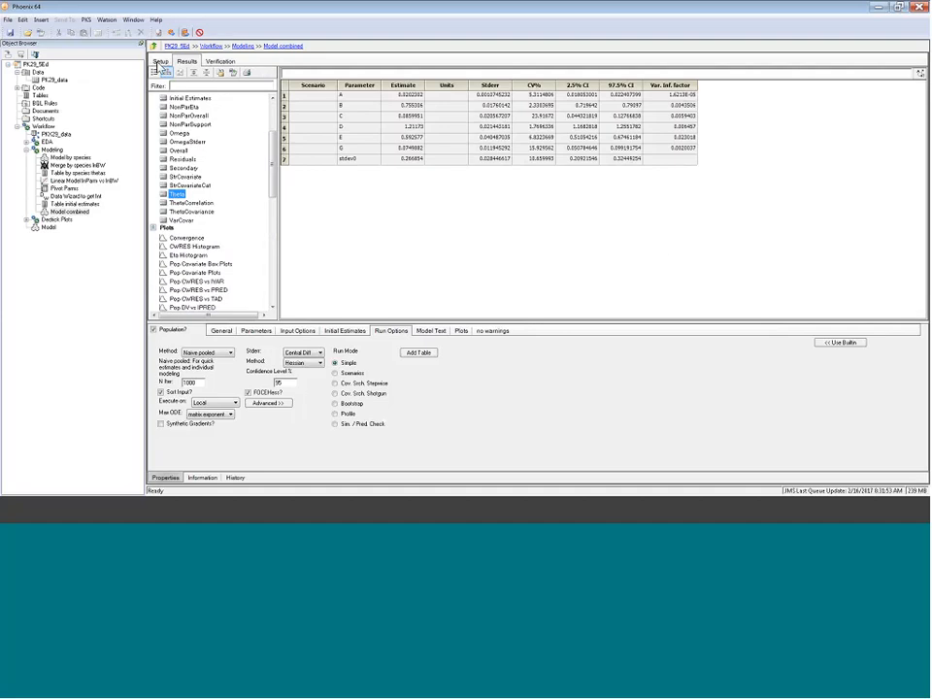
{"action": "left_click", "coordinate": [160, 63]}
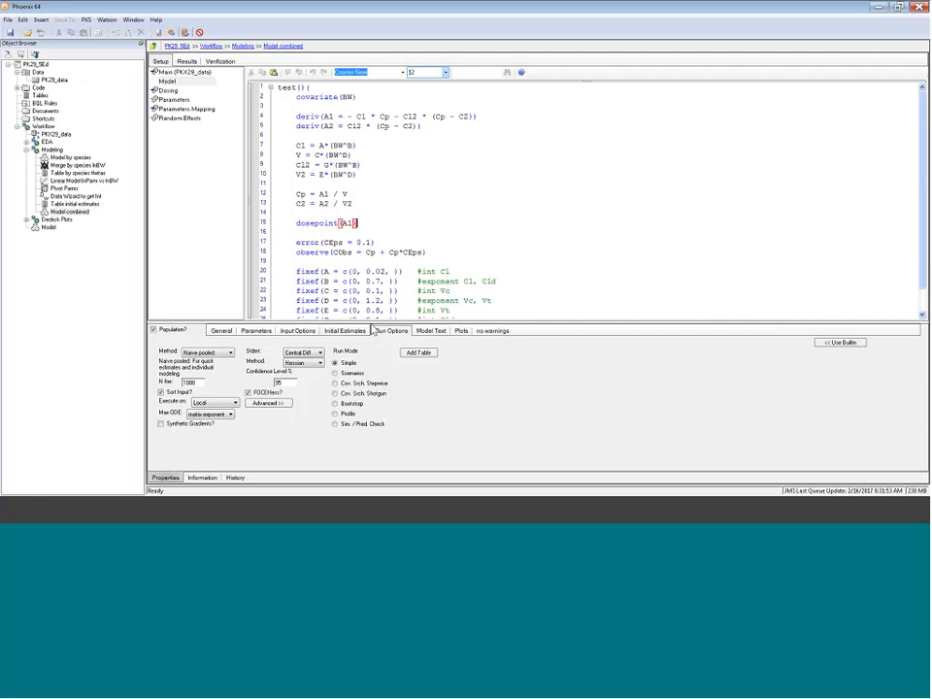
{"action": "left_click_drag", "start_coordinate": [377, 323], "coordinate": [382, 297]}
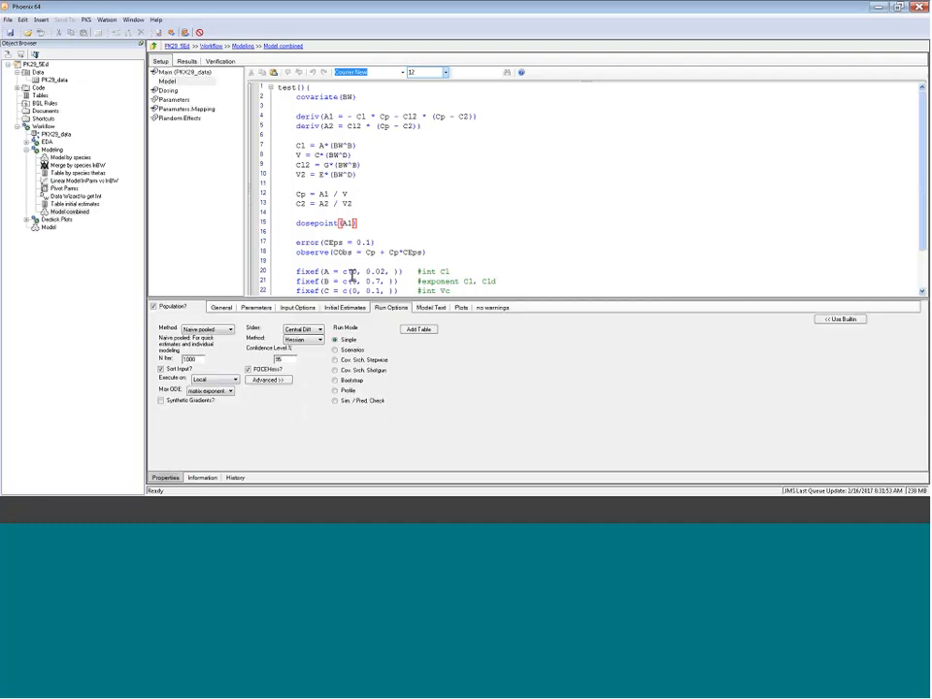
- Examine the Dedrick Plots merged dose worksheet, both transformation formulas of Data Wizard Simple, and the simple Dedrick plot
{"action": "left_click", "coordinate": [28, 221]}
{"action": "left_click", "coordinate": [68, 227]}
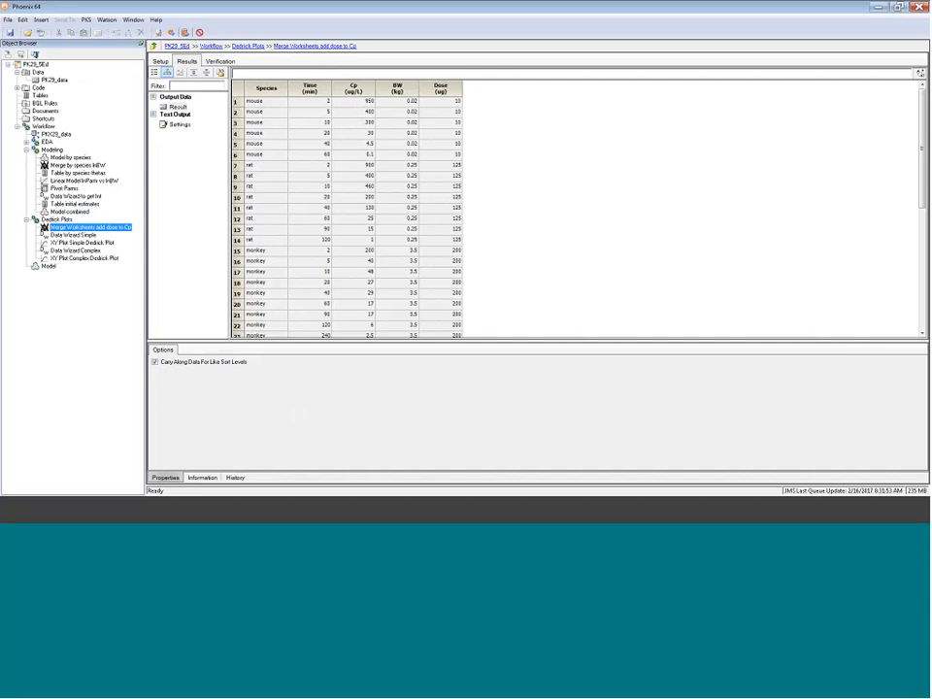
{"action": "left_click", "coordinate": [81, 236]}
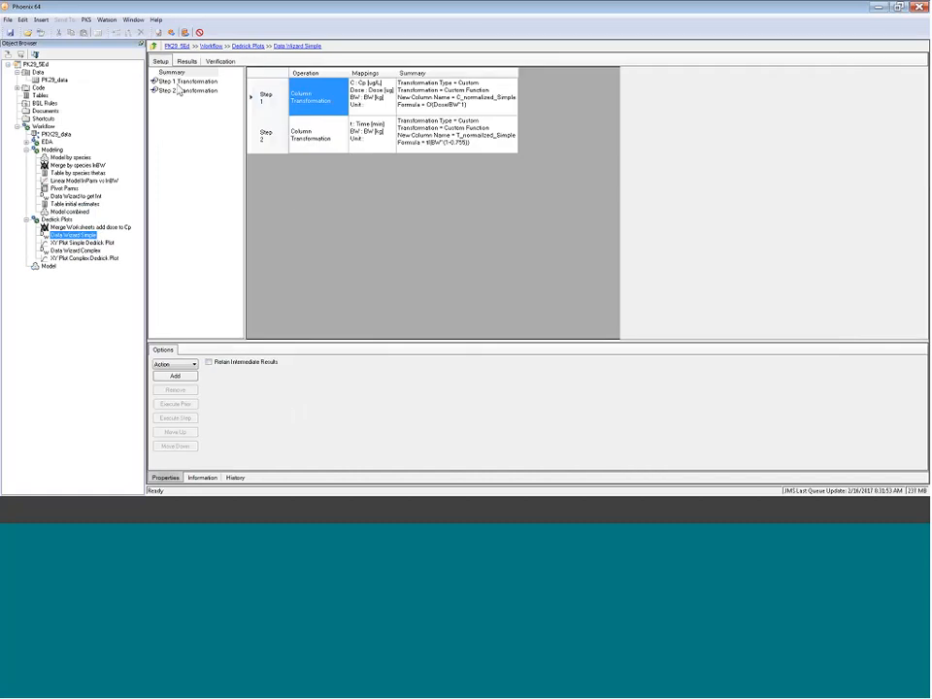
{"action": "left_click", "coordinate": [185, 81]}
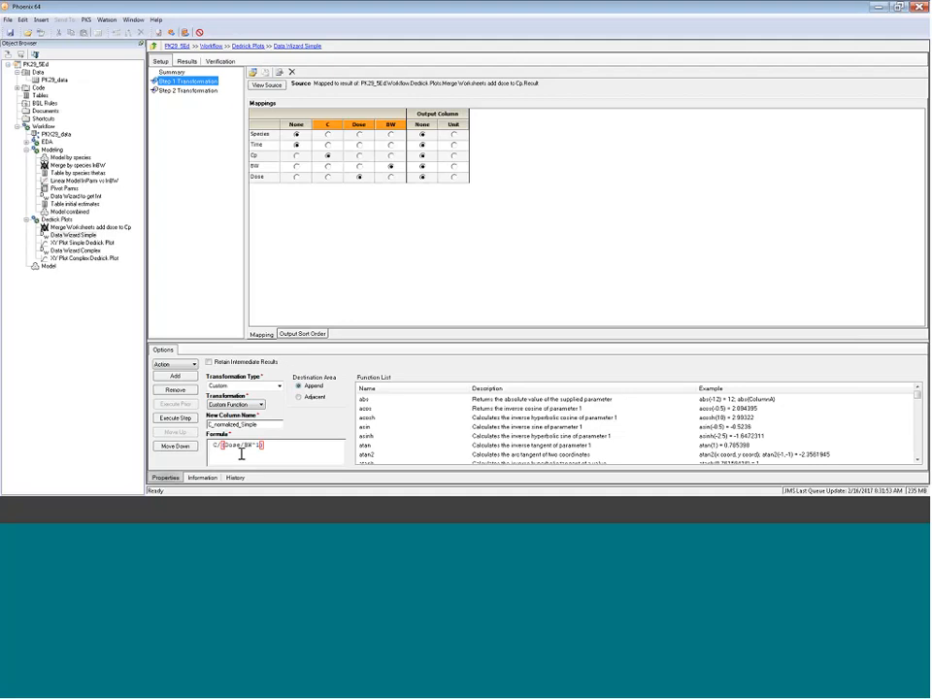
{"action": "left_click", "coordinate": [188, 91]}
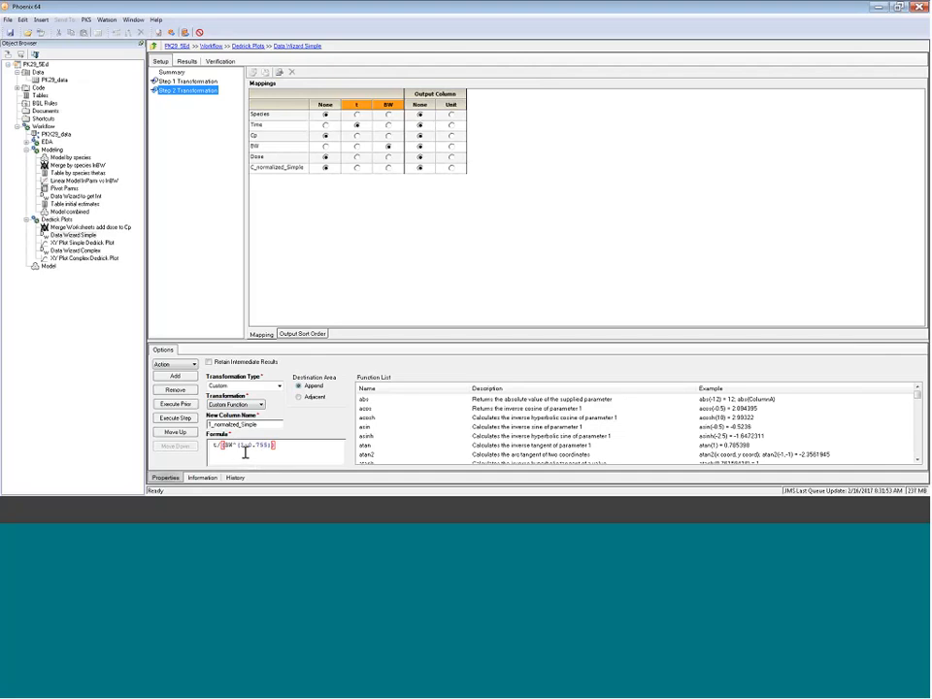
{"action": "left_click", "coordinate": [73, 243]}
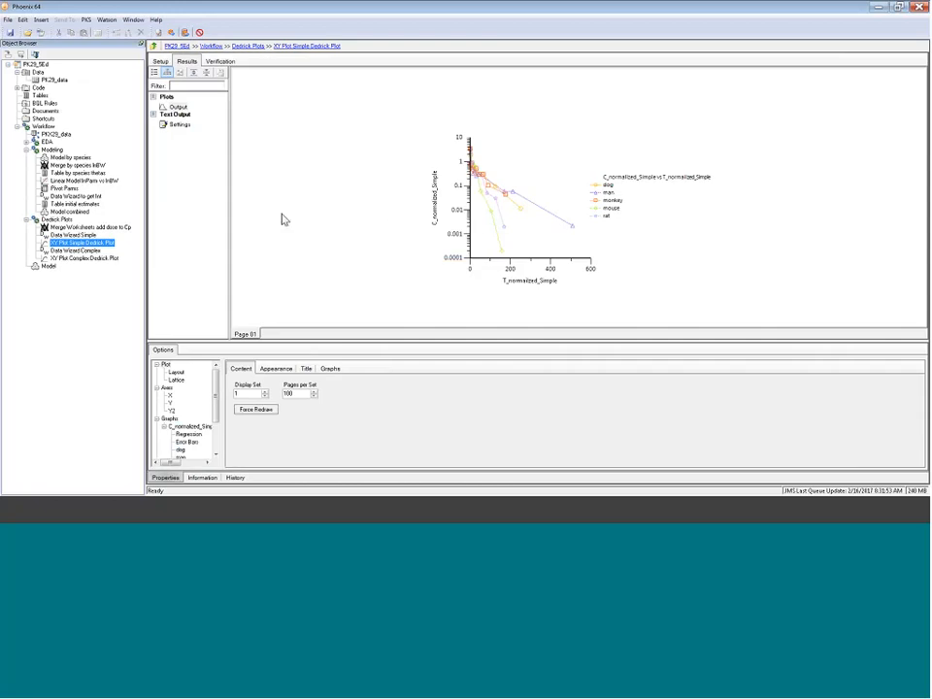
- Examine the two transformation formulas of Data Wizard Complex and the complex Dedrick plot
{"action": "left_click", "coordinate": [85, 251]}
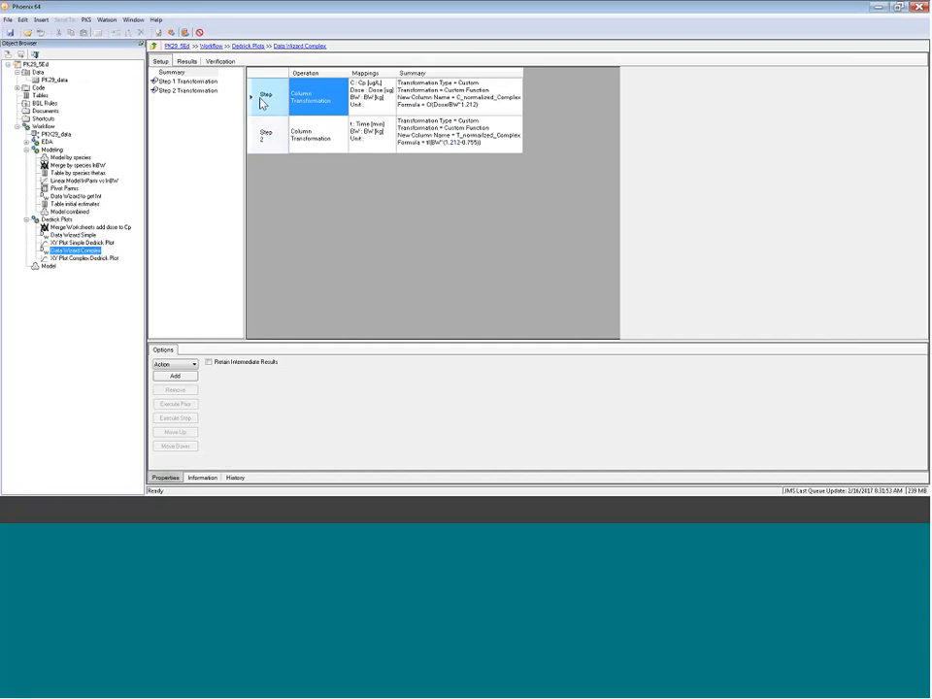
{"action": "left_click", "coordinate": [263, 102]}
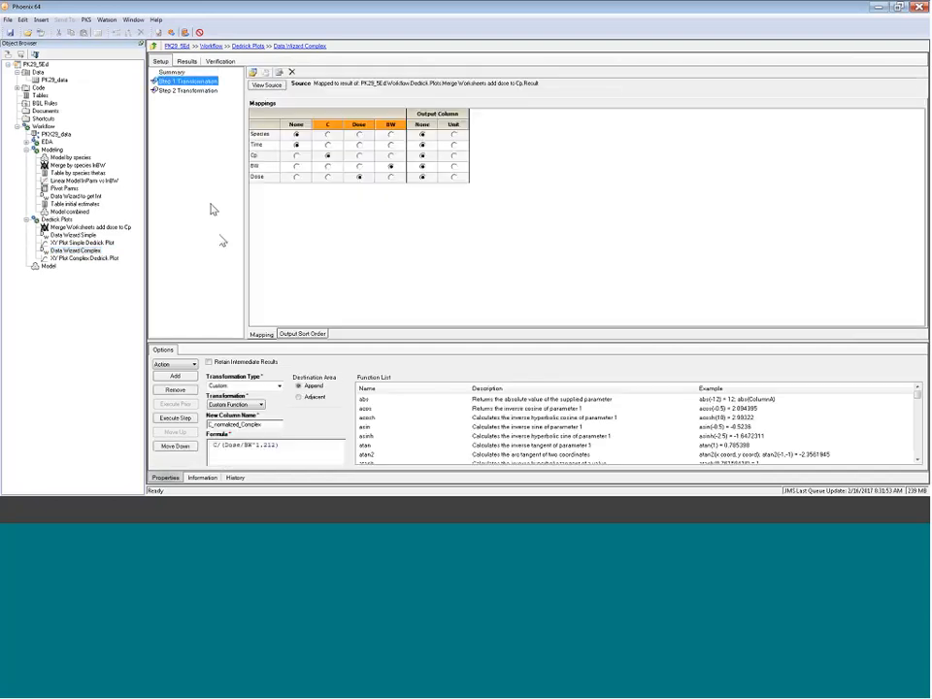
{"action": "left_click", "coordinate": [271, 458]}
{"action": "left_click", "coordinate": [196, 94]}
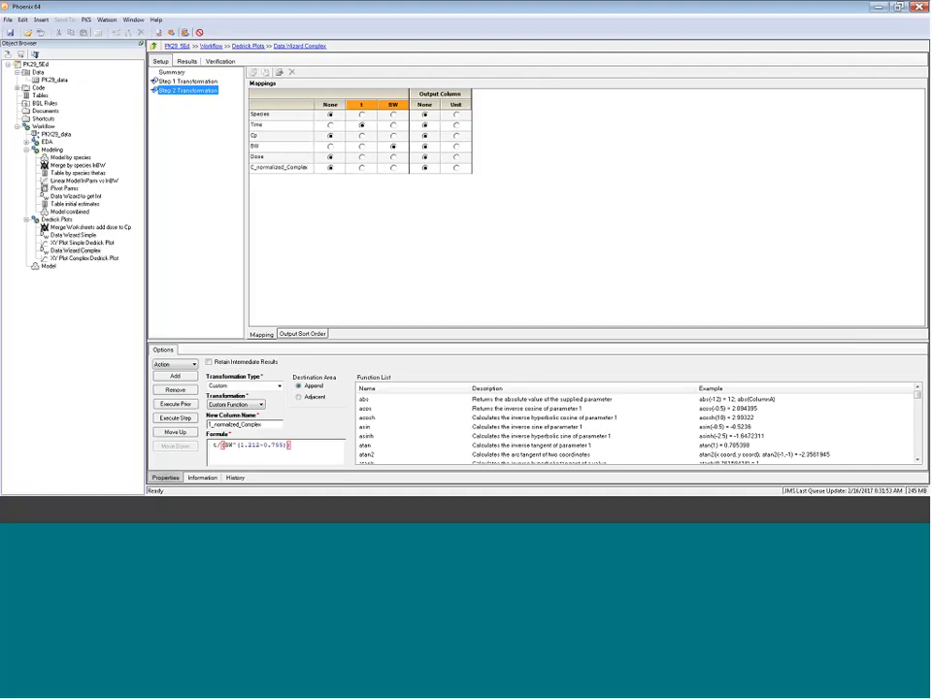
{"action": "left_click", "coordinate": [77, 259]}
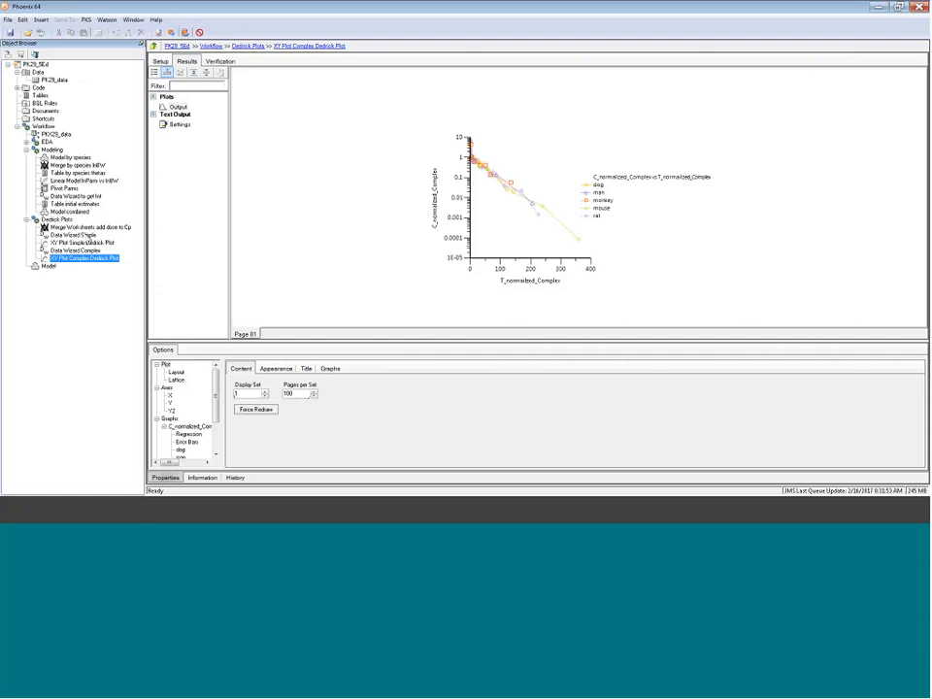
- Open the setup of the linear model of lnParm vs lnBW and enlarge its fixed effects options area
{"action": "left_click", "coordinate": [70, 211]}
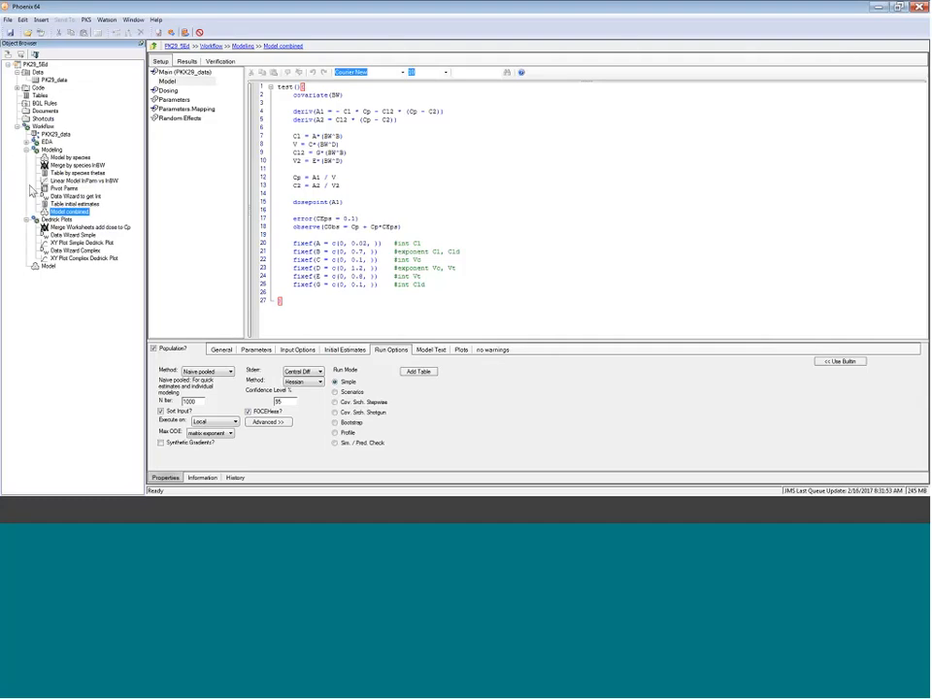
{"action": "left_click", "coordinate": [58, 182]}
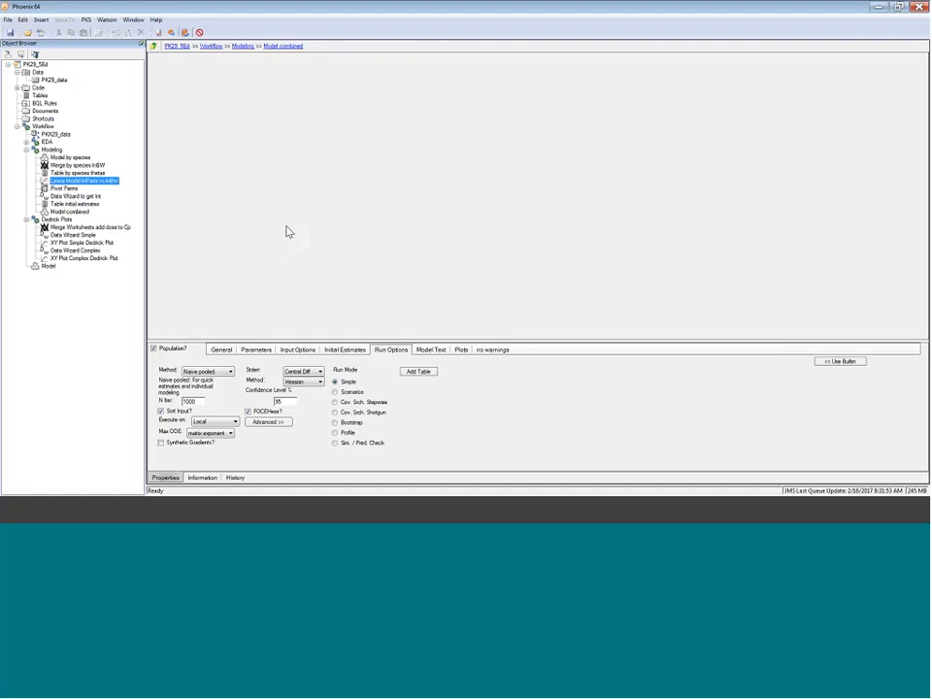
{"action": "left_click", "coordinate": [163, 62]}
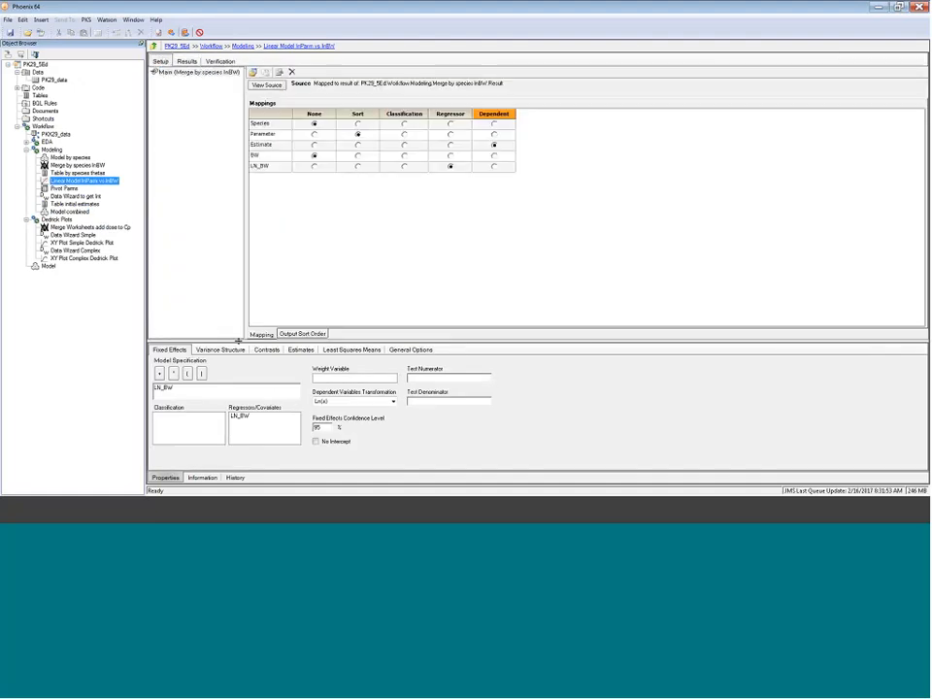
{"action": "left_click_drag", "start_coordinate": [270, 341], "coordinate": [266, 273]}
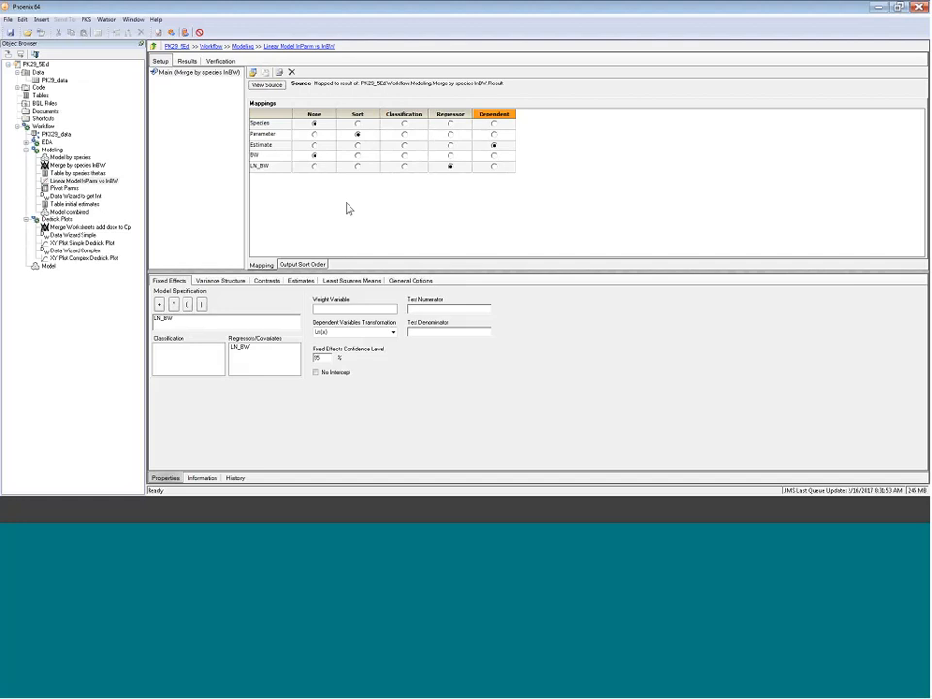
- Try the No Intercept option of the linear model, restore it, and check the dependent variable transformation choices, keeping Ln(x)
{"action": "left_click", "coordinate": [315, 373]}
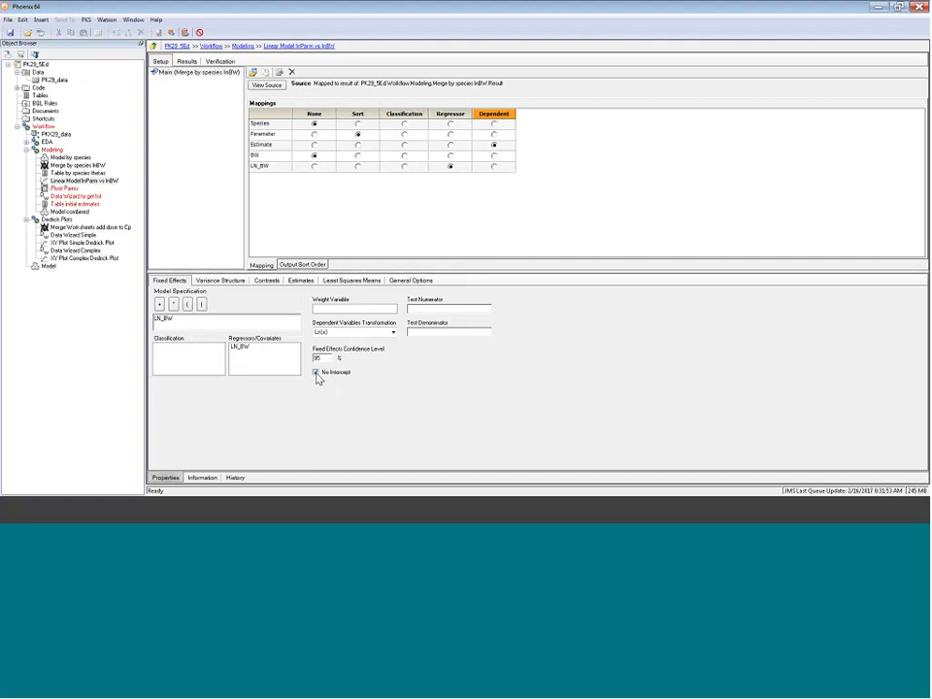
{"action": "left_click", "coordinate": [316, 373]}
{"action": "left_click", "coordinate": [335, 333]}
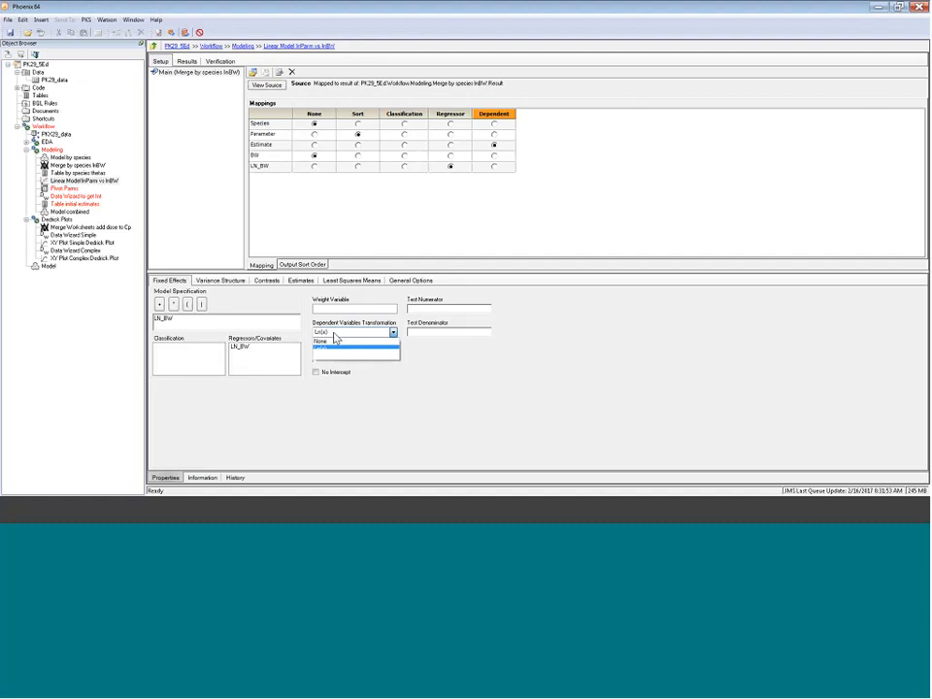
{"action": "left_click", "coordinate": [336, 336]}
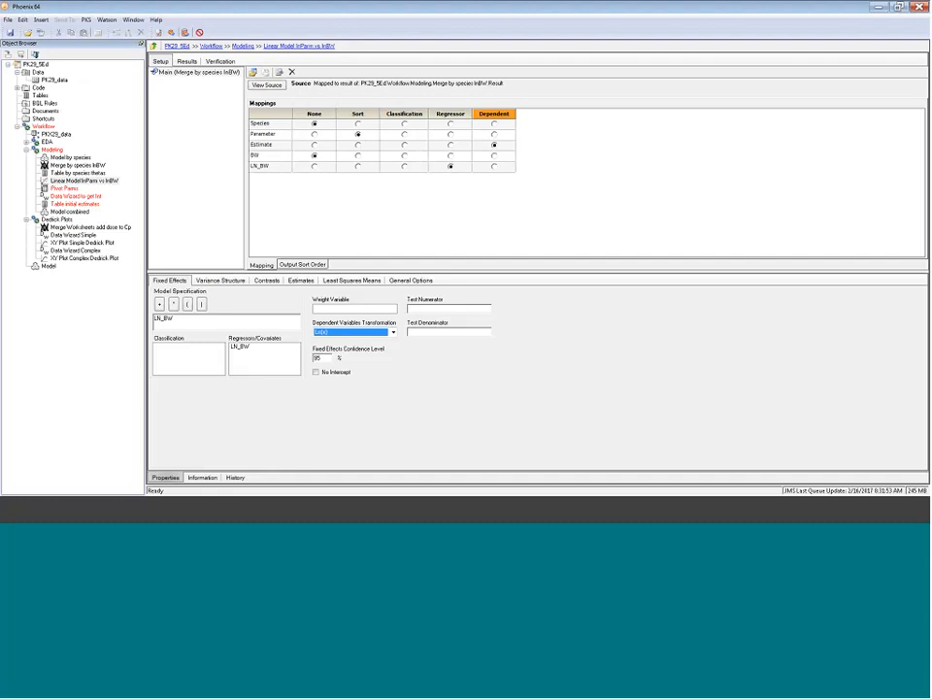
- Send the PK29_data worksheet to a new Phoenix model placed in the main Workflow
{"action": "left_click", "coordinate": [54, 79]}
{"action": "right_click", "coordinate": [54, 80]}
{"action": "mouse_move", "coordinate": [60, 88]}
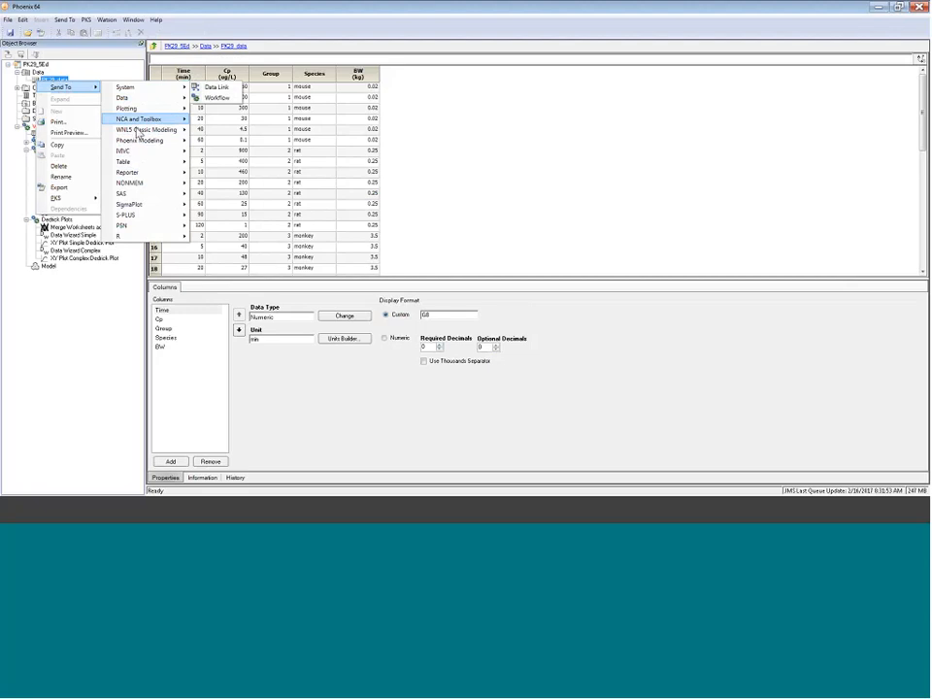
{"action": "mouse_move", "coordinate": [141, 140]}
{"action": "left_click", "coordinate": [222, 140]}
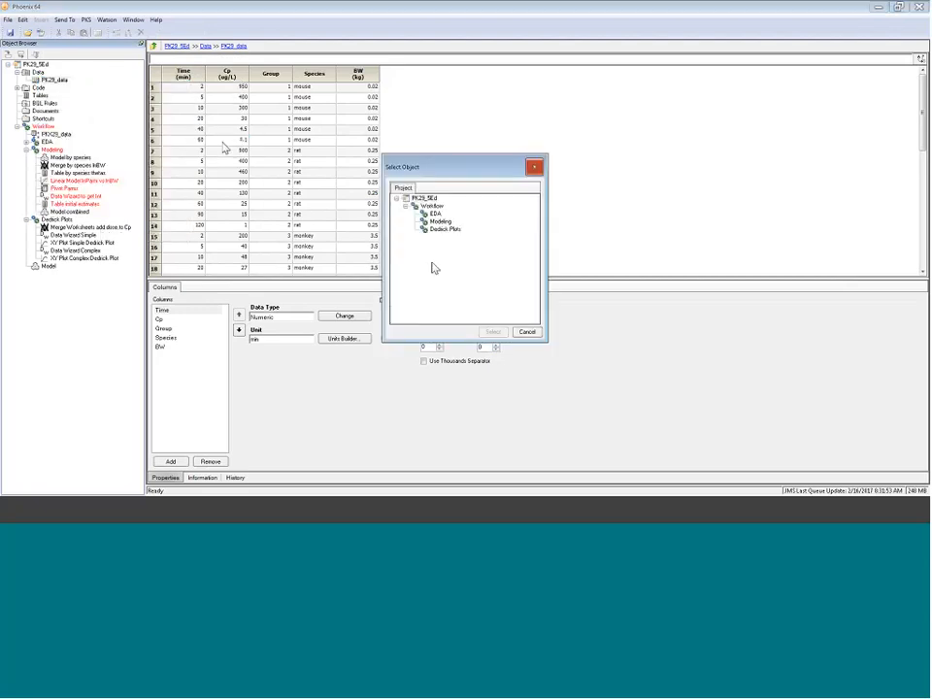
{"action": "left_click", "coordinate": [433, 206]}
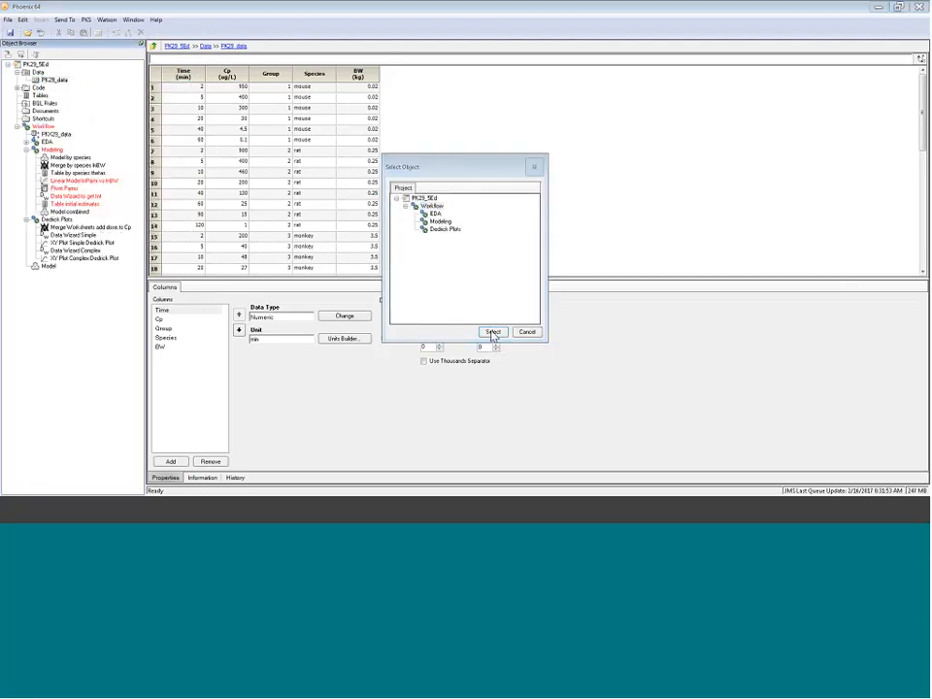
{"action": "left_click", "coordinate": [493, 332]}
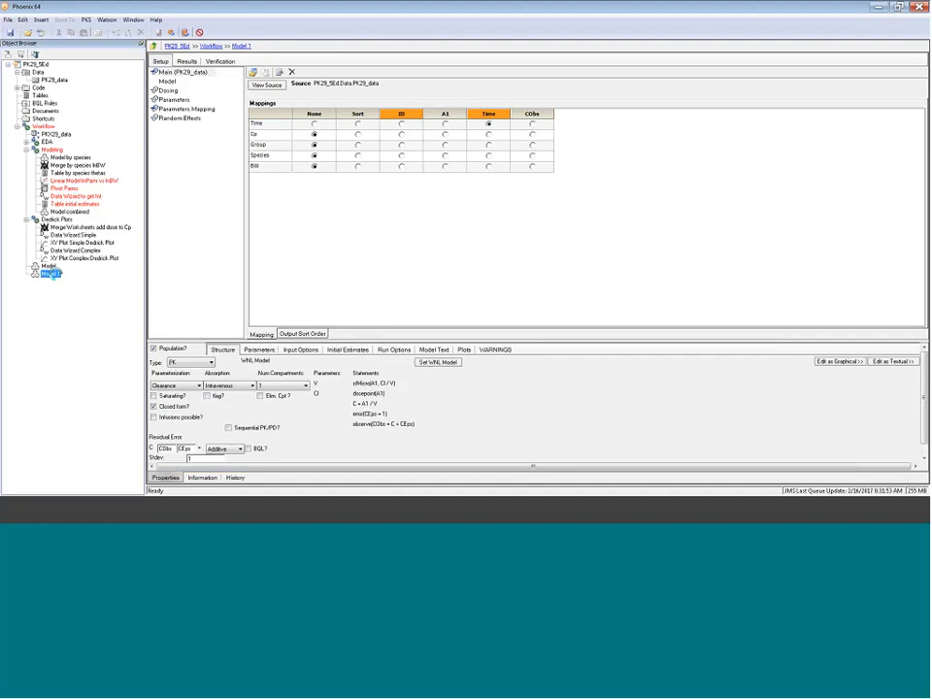
- Set the new model to 2 compartments and enlarge its structure options area
{"action": "left_click", "coordinate": [282, 385]}
{"action": "left_click", "coordinate": [272, 401]}
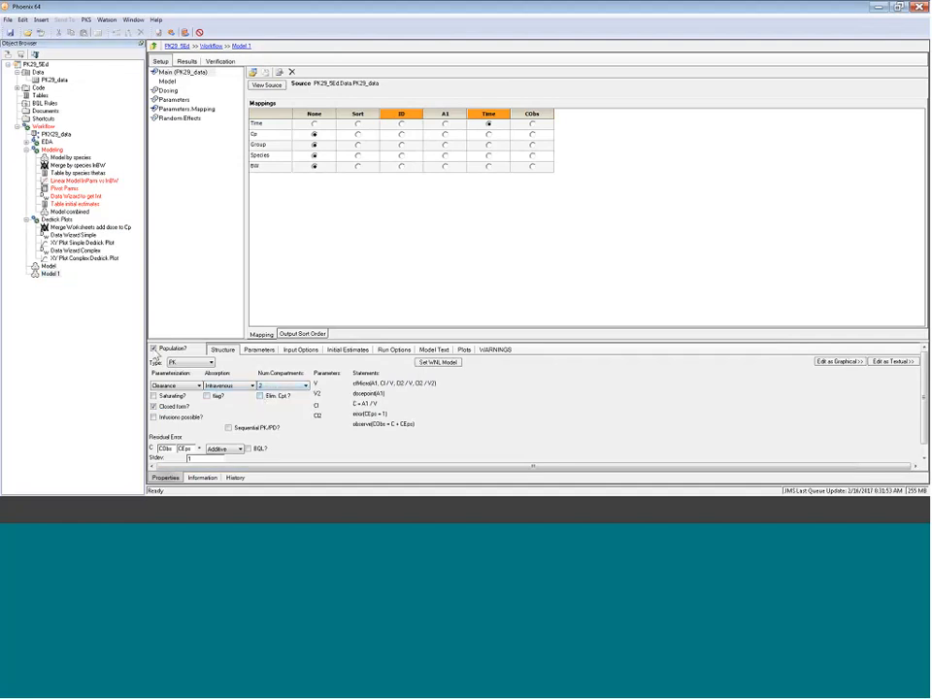
{"action": "left_click_drag", "start_coordinate": [409, 341], "coordinate": [408, 308]}
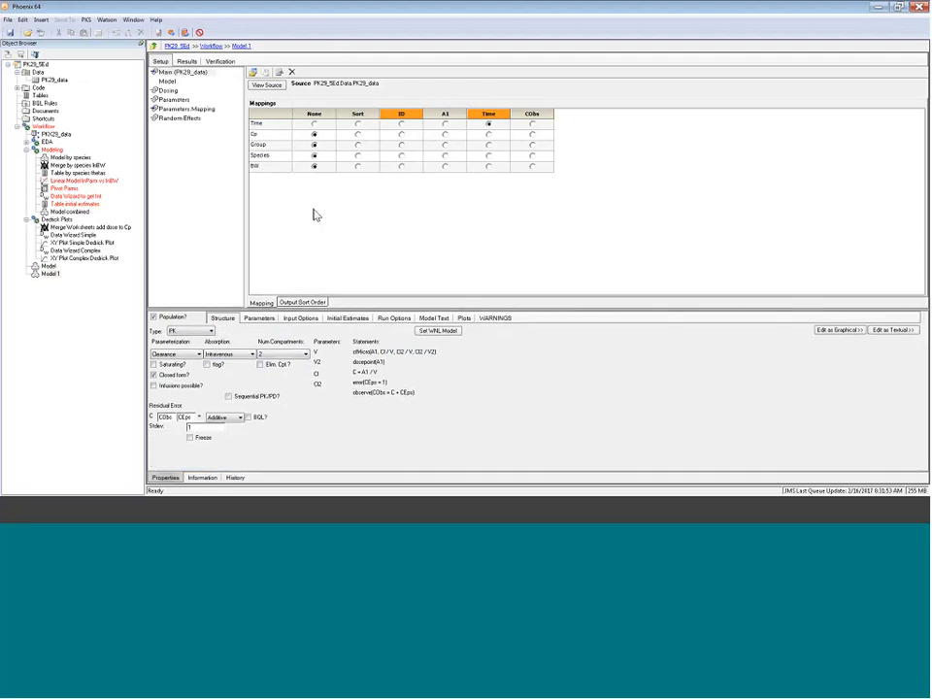
{"action": "left_click", "coordinate": [892, 330]}
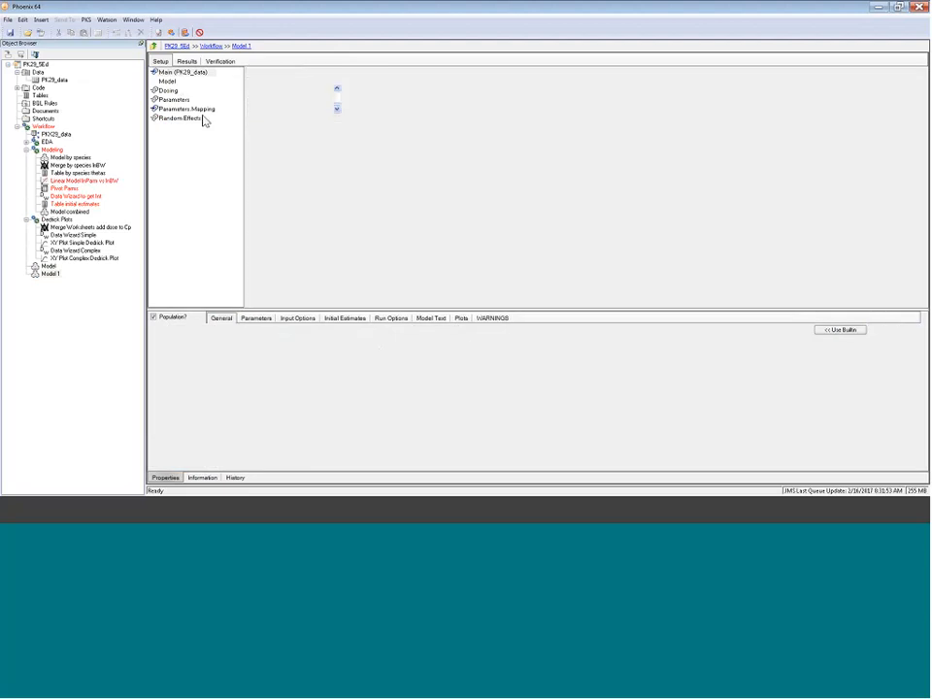
{"action": "left_click_drag", "start_coordinate": [292, 96], "coordinate": [381, 97]}
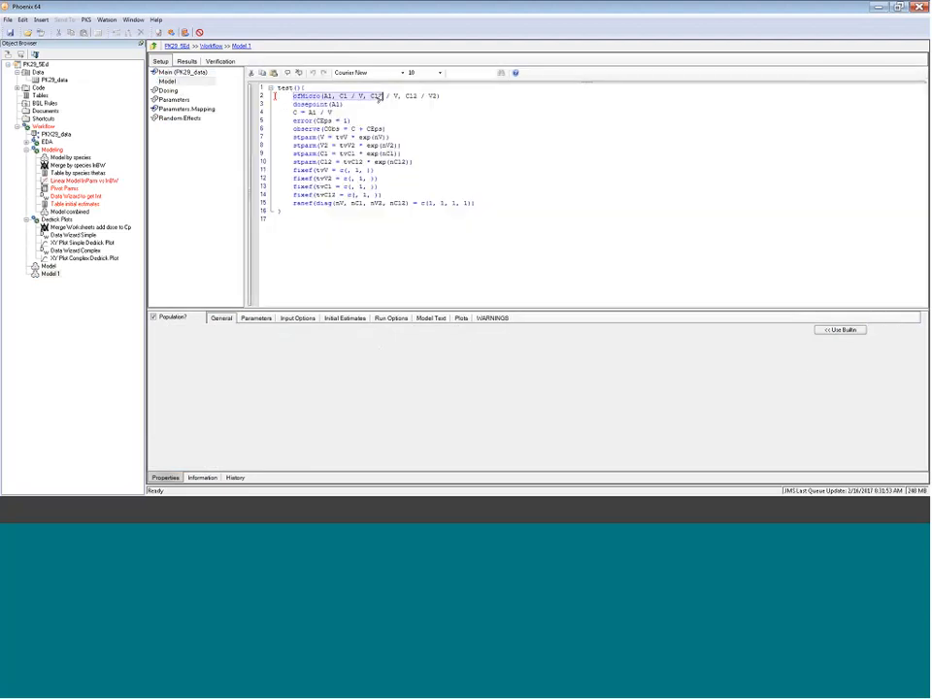
{"action": "left_click", "coordinate": [841, 330]}
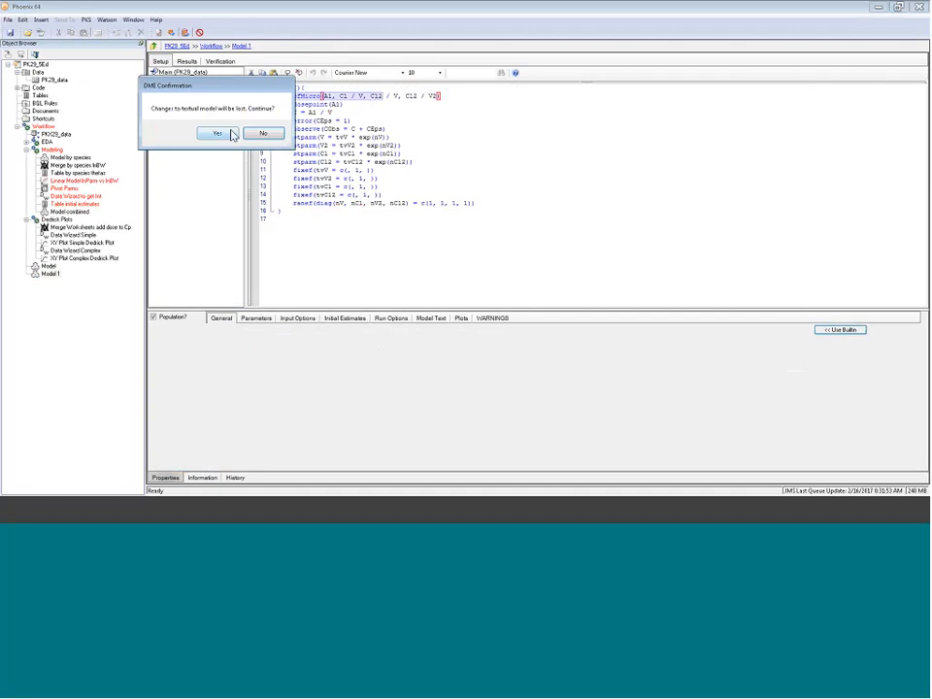
{"action": "left_click", "coordinate": [231, 134]}
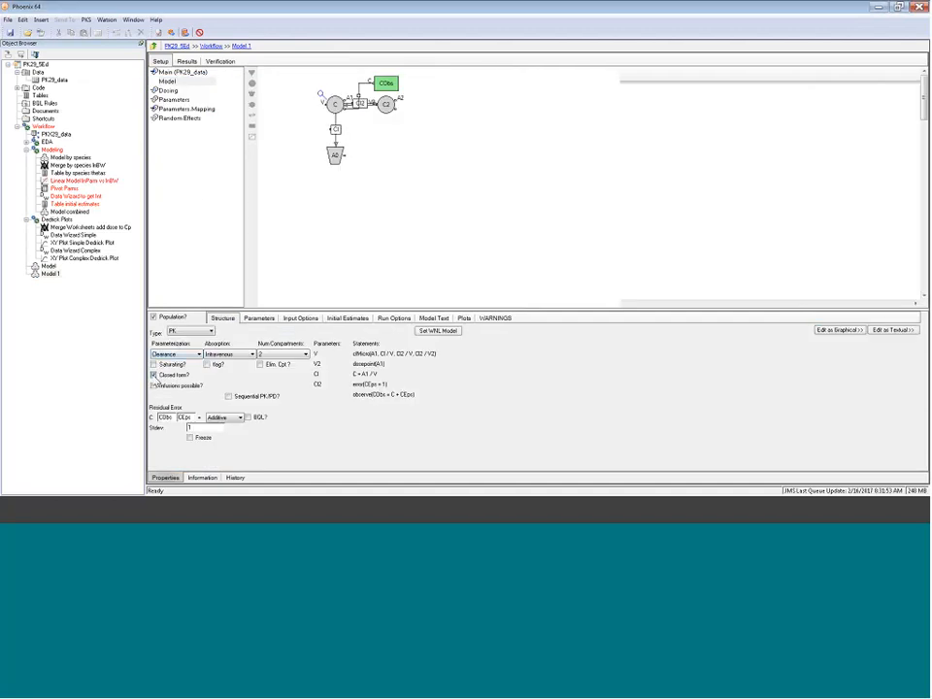
- Turn off the closed form option of the two-compartment model and convert it to an editable textual model
{"action": "left_click", "coordinate": [153, 374]}
{"action": "left_click", "coordinate": [887, 331]}
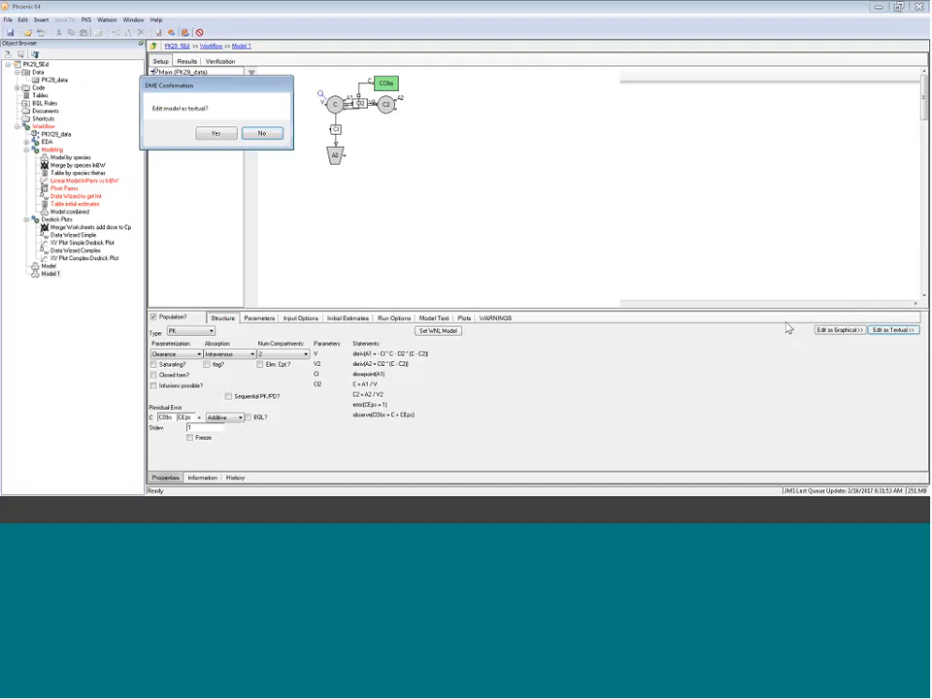
{"action": "left_click", "coordinate": [224, 134]}
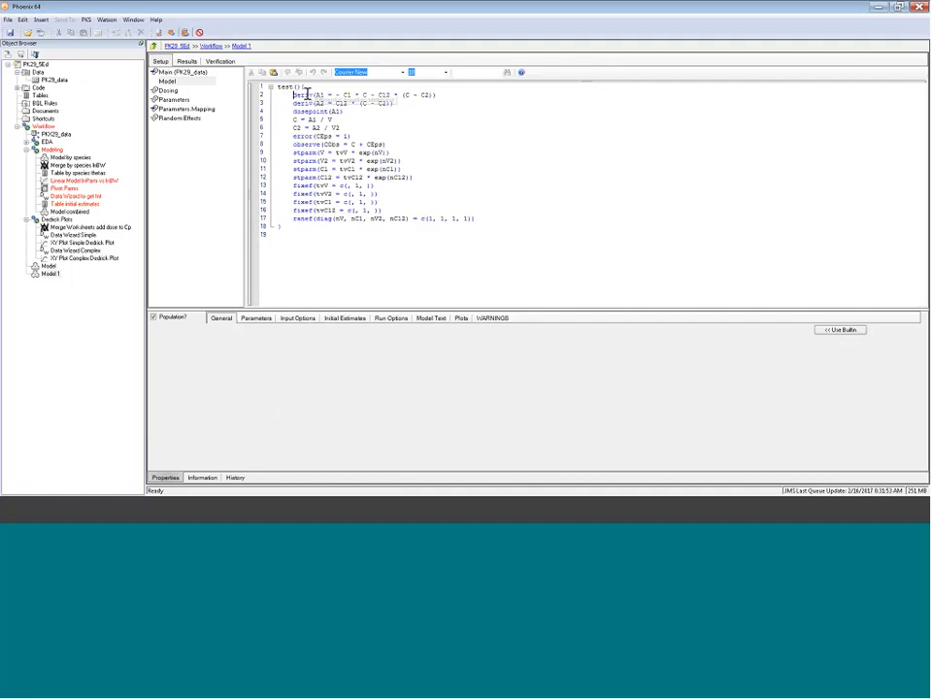
- Add the statement covariate(BW) as the first line inside the test() block of the model code
{"action": "left_click", "coordinate": [306, 89]}
{"action": "key", "text": "Return"}
{"action": "type", "text": "covariate(BW)"}
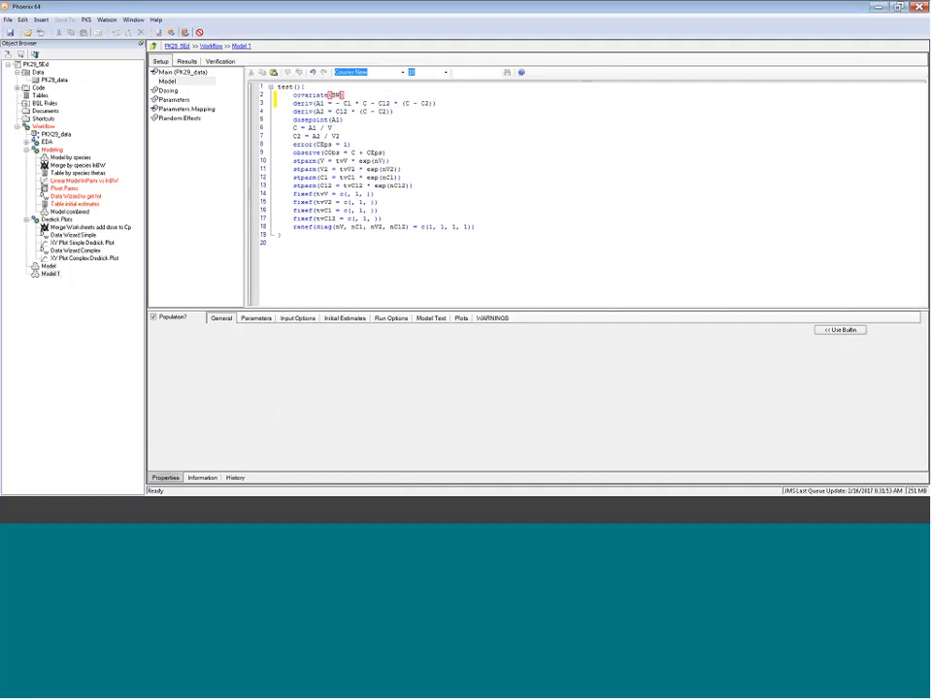
- Copy the four body-weight equations for Cl, V, Cl2 and V2 from the code of Model combined
{"action": "left_click", "coordinate": [66, 213]}
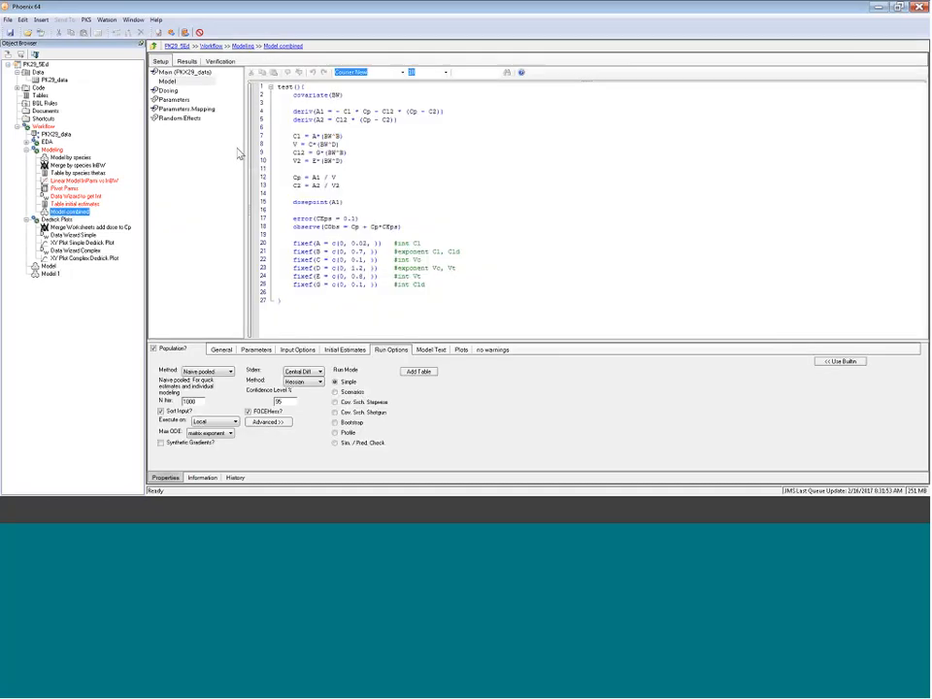
{"action": "left_click_drag", "start_coordinate": [282, 137], "coordinate": [358, 158]}
{"action": "key", "text": "ctrl+c"}
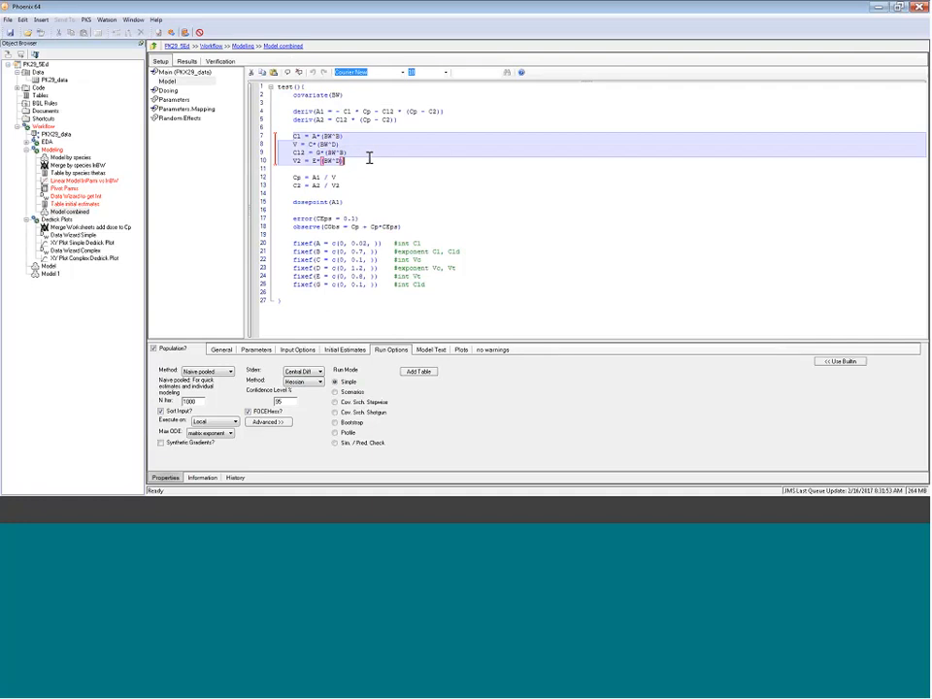
{"action": "left_click", "coordinate": [64, 212]}
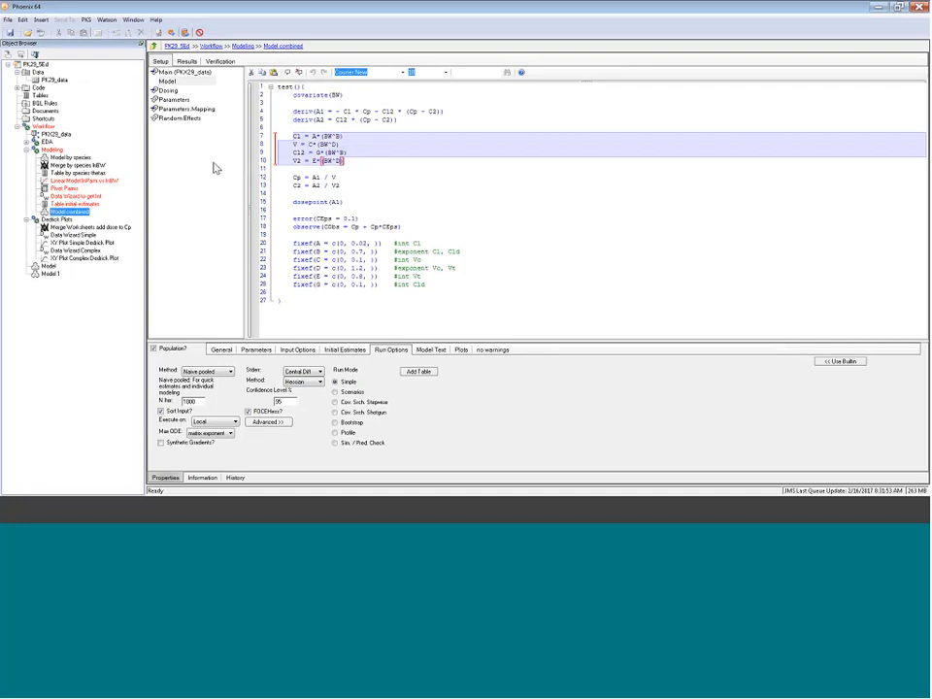
- Insert blank lines after the error statement in Model 1's code and paste the four copied body-weight equations there
{"action": "left_click", "coordinate": [49, 275]}
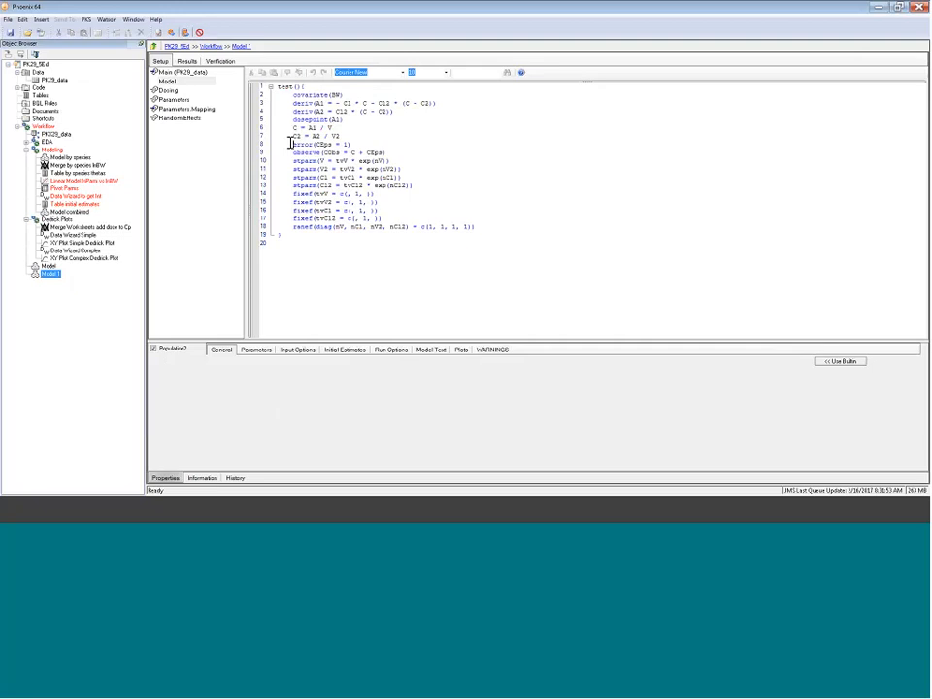
{"action": "left_click", "coordinate": [292, 149]}
{"action": "key", "text": "Return"}
{"action": "key", "text": "Return"}
{"action": "key", "text": "Return"}
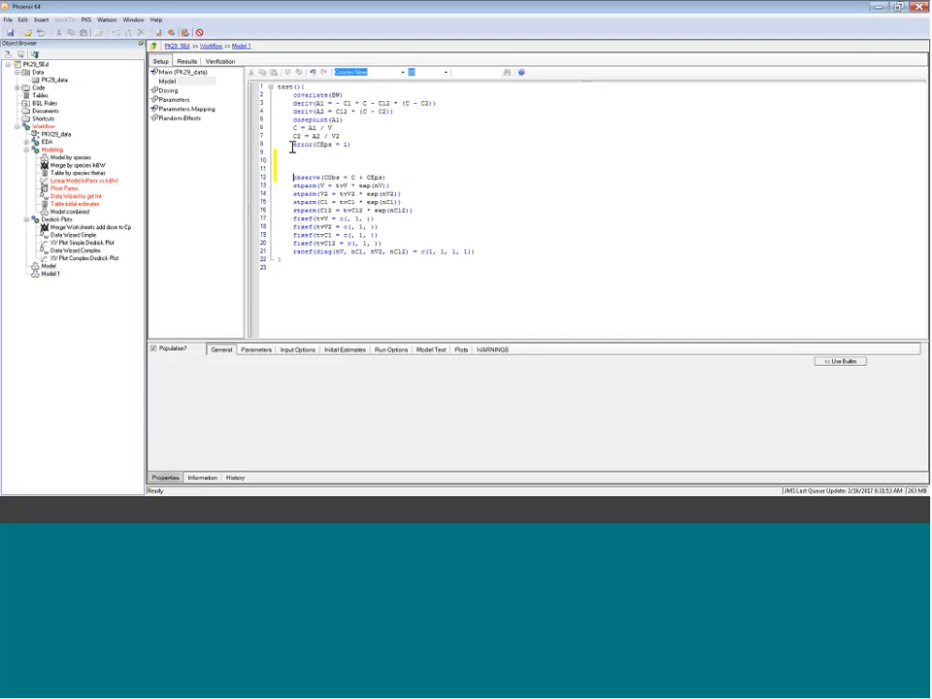
{"action": "key", "text": "Up"}
{"action": "key", "text": "Up"}
{"action": "key", "text": "ctrl+v"}
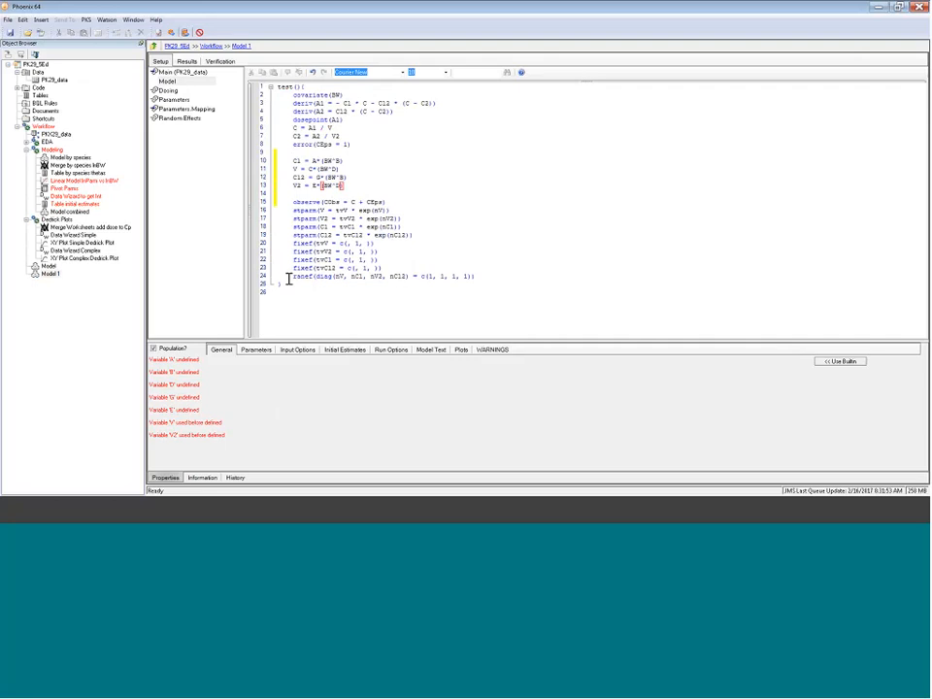
- Rewrite the first stparm statement as stparm(a = tva * exp(na)) and rename the fixed effect tvV to tva in its fixef statement
{"action": "left_click", "coordinate": [323, 209]}
{"action": "left_click", "coordinate": [346, 210]}
{"action": "key", "text": "BackSpace"}
{"action": "type", "text": "a"}
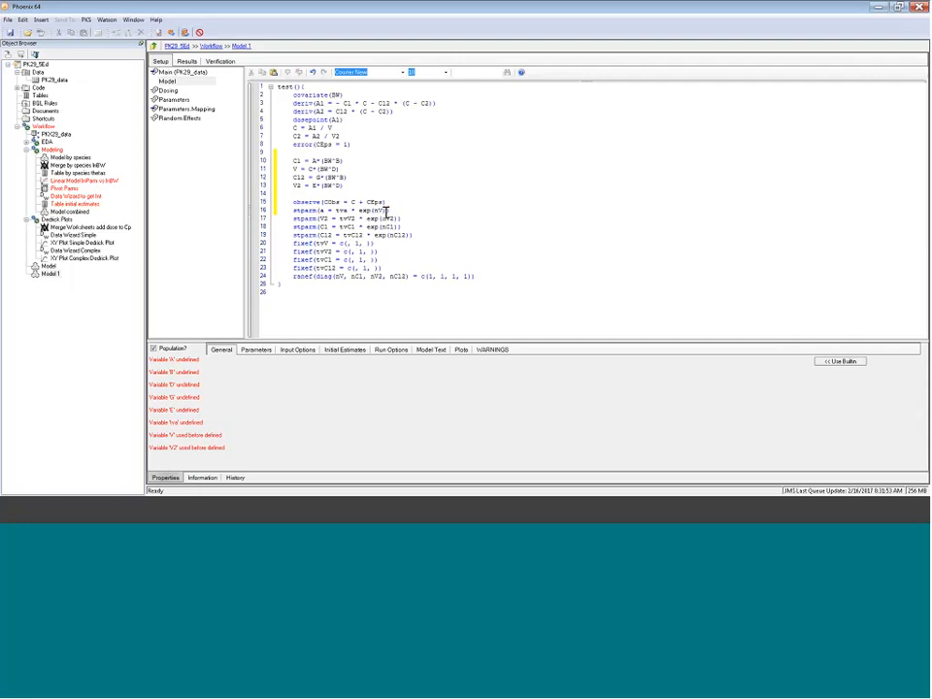
{"action": "left_click", "coordinate": [386, 212]}
{"action": "key", "text": "BackSpace"}
{"action": "type", "text": "a"}
{"action": "left_click", "coordinate": [324, 244]}
{"action": "key", "text": "BackSpace"}
{"action": "type", "text": "a"}
{"action": "left_click_drag", "start_coordinate": [293, 211], "coordinate": [410, 214]}
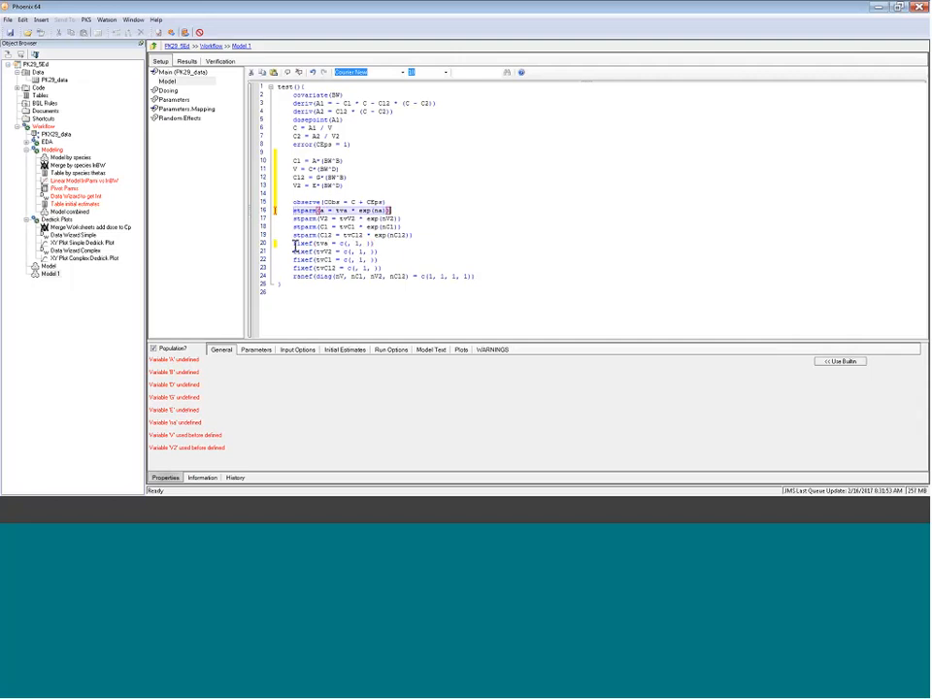
{"action": "left_click_drag", "start_coordinate": [294, 245], "coordinate": [388, 245]}
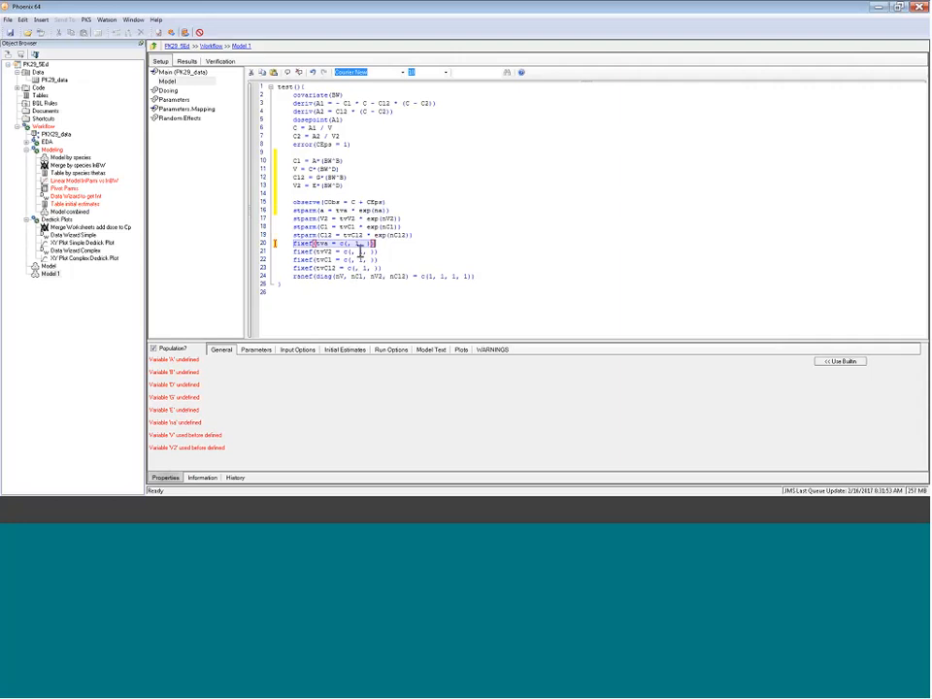
{"action": "mouse_move", "coordinate": [360, 253]}
{"action": "left_mouse_down"}
{"action": "mouse_move", "coordinate": [368, 267]}
{"action": "mouse_move", "coordinate": [368, 248]}
{"action": "left_mouse_up"}
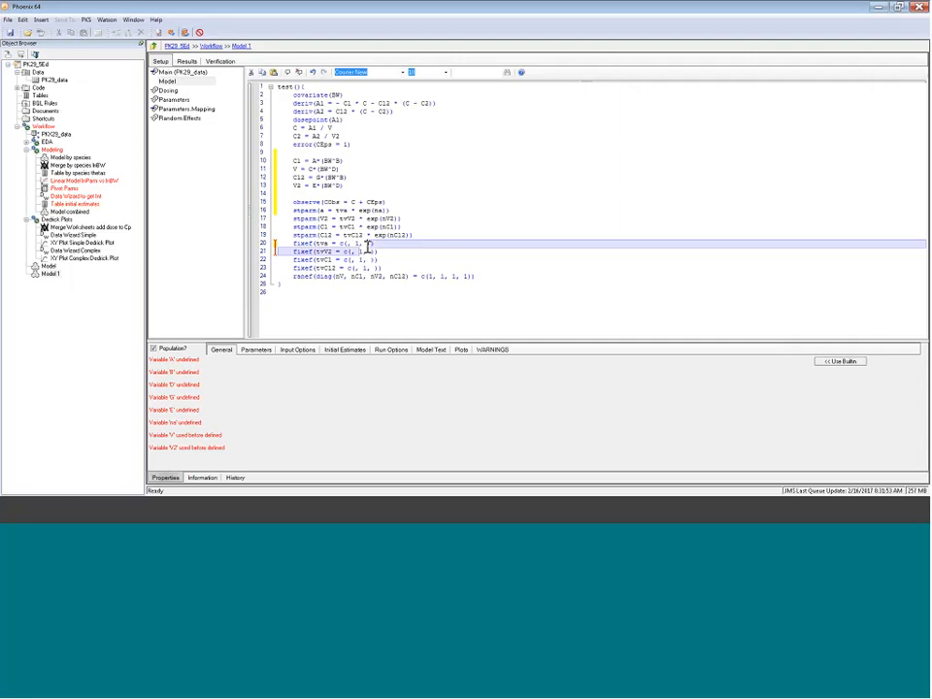